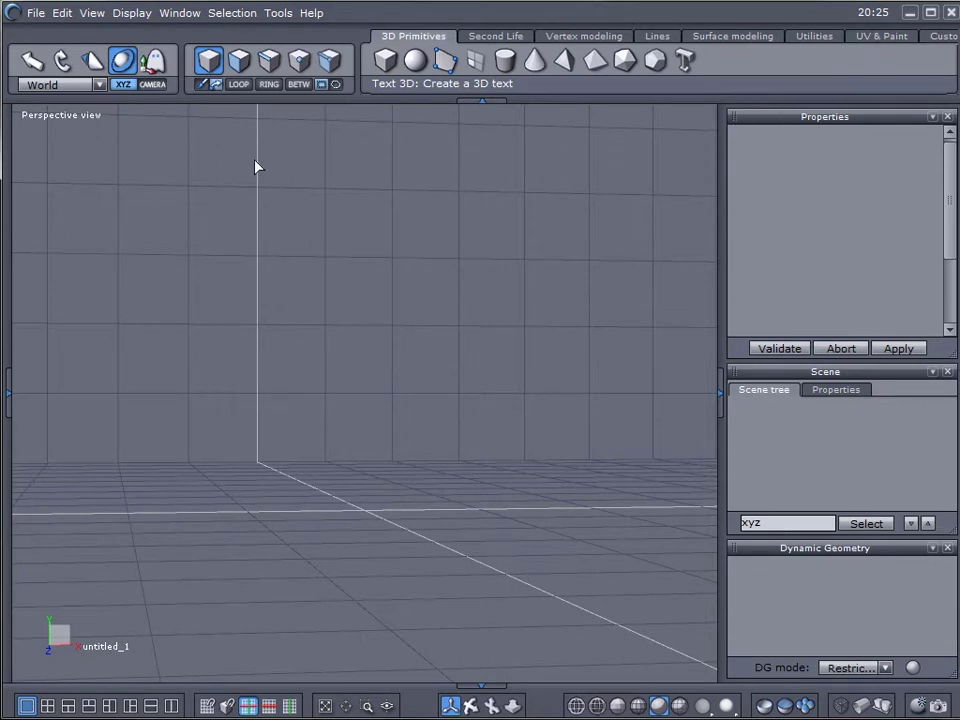
Detach and redock the Properties panel, then lower its splitter to enlarge it above Scene
mouse_move(735, 125)
mouse_down()
mouse_move(651, 201)
mouse_move(456, 205)
mouse_move(729, 116)
mouse_move(750, 118)
mouse_up()
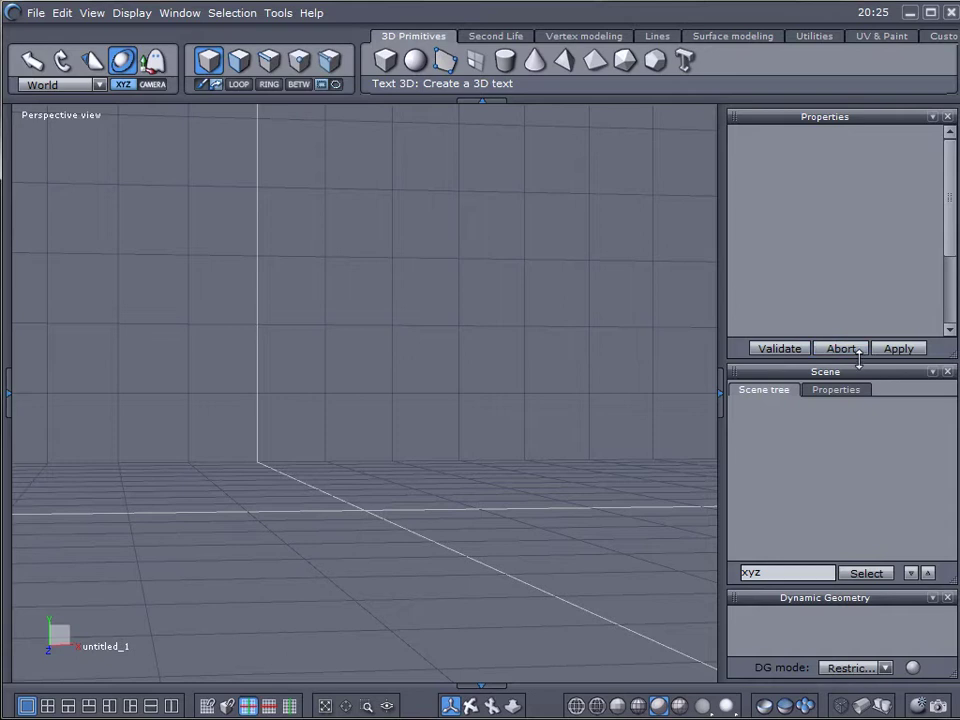
drag(866, 364, 868, 395)
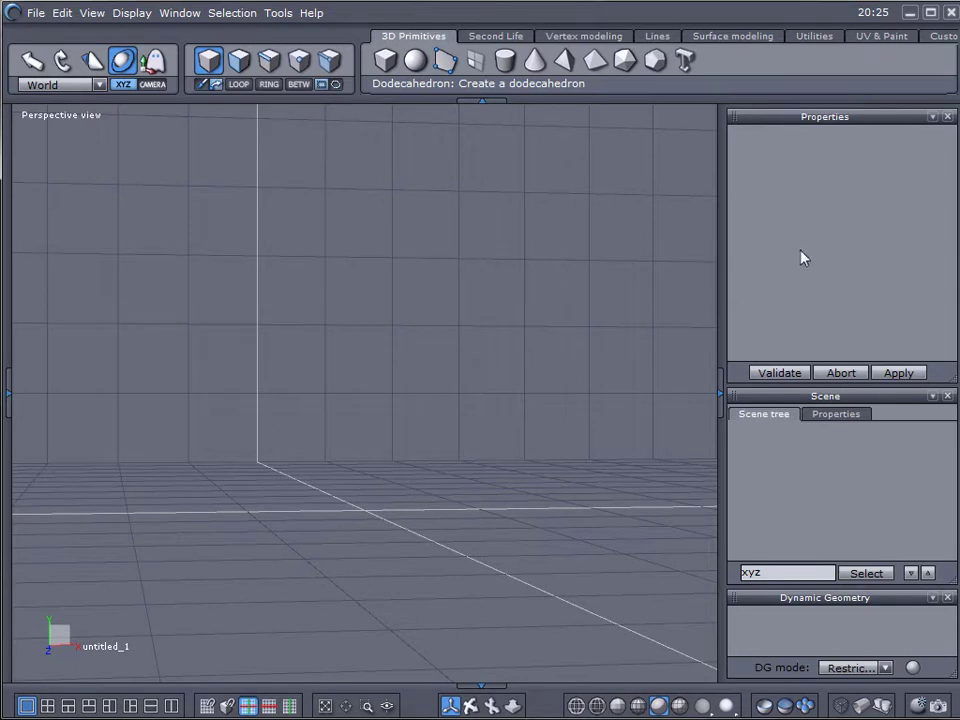
Check the Edit > Preference editor, close it, and bring up the Lines curve tools
click(62, 12)
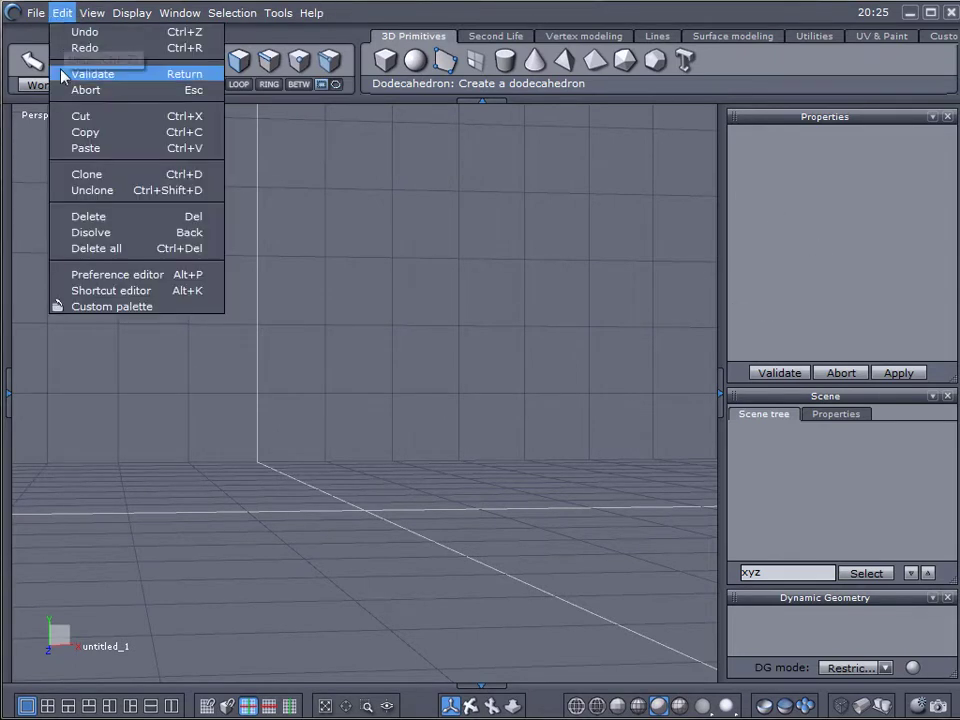
click(180, 276)
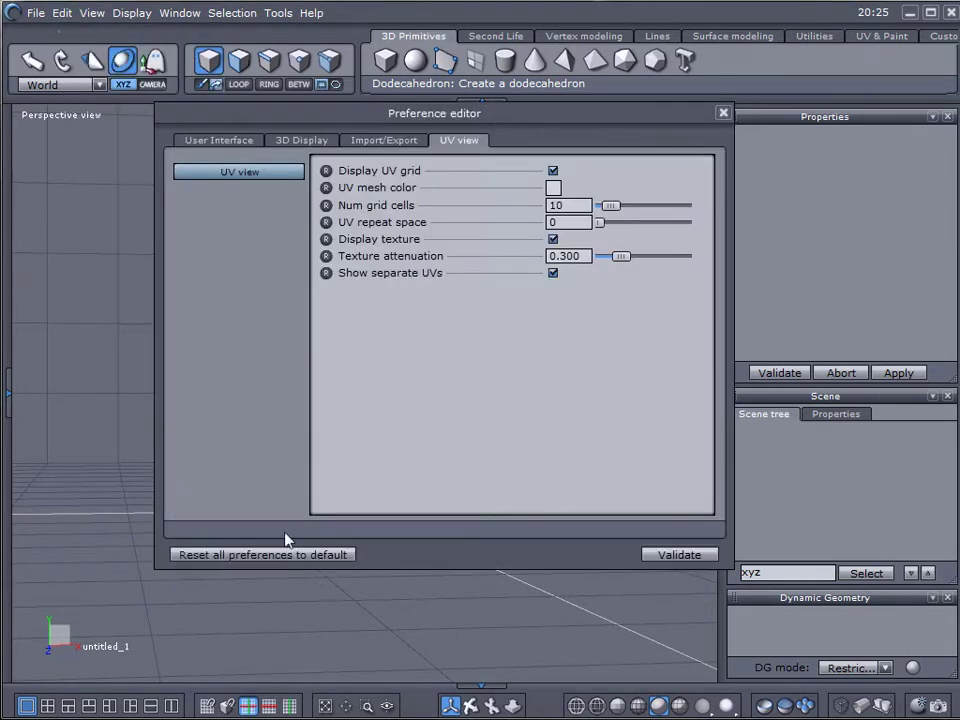
click(723, 112)
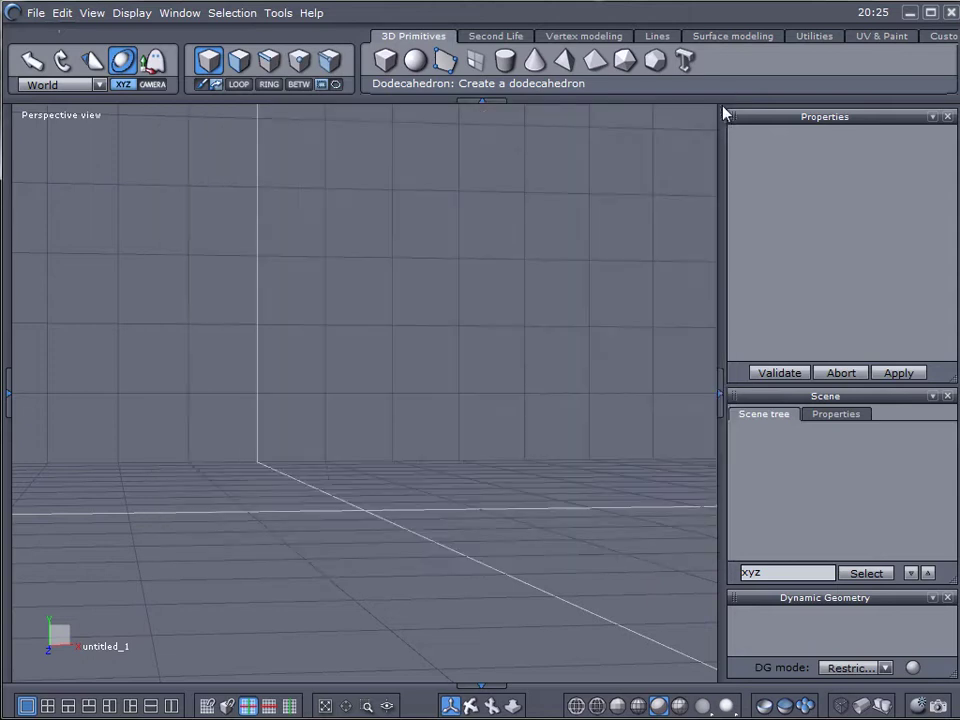
click(655, 37)
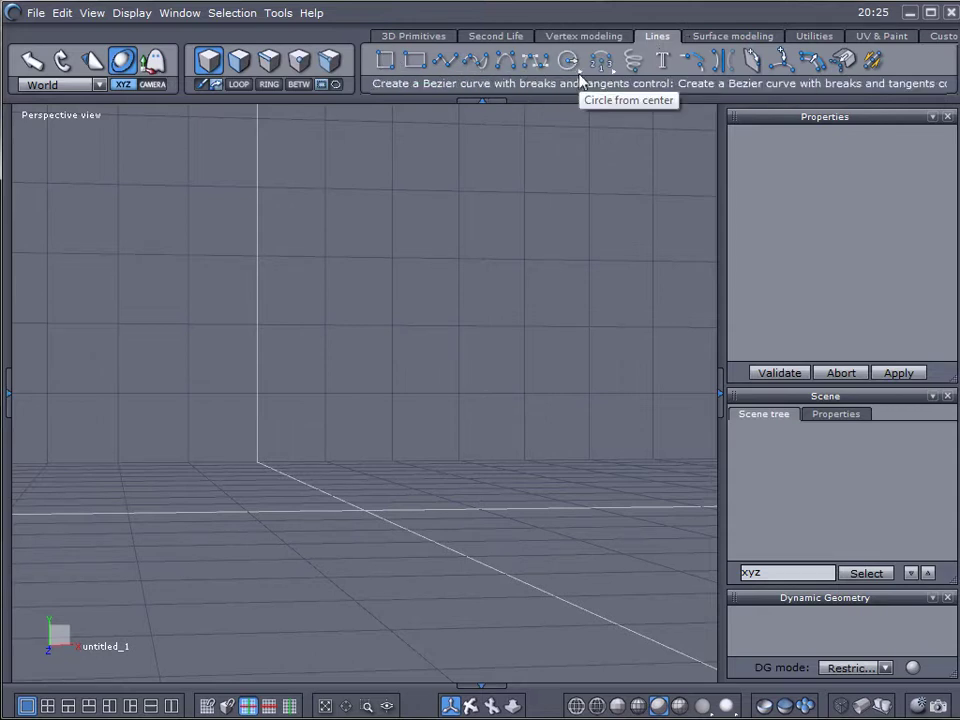
Draw a 20-point Circle from center, about 10.337 units across, and validate it as Curve1
mouse_move(580, 76)
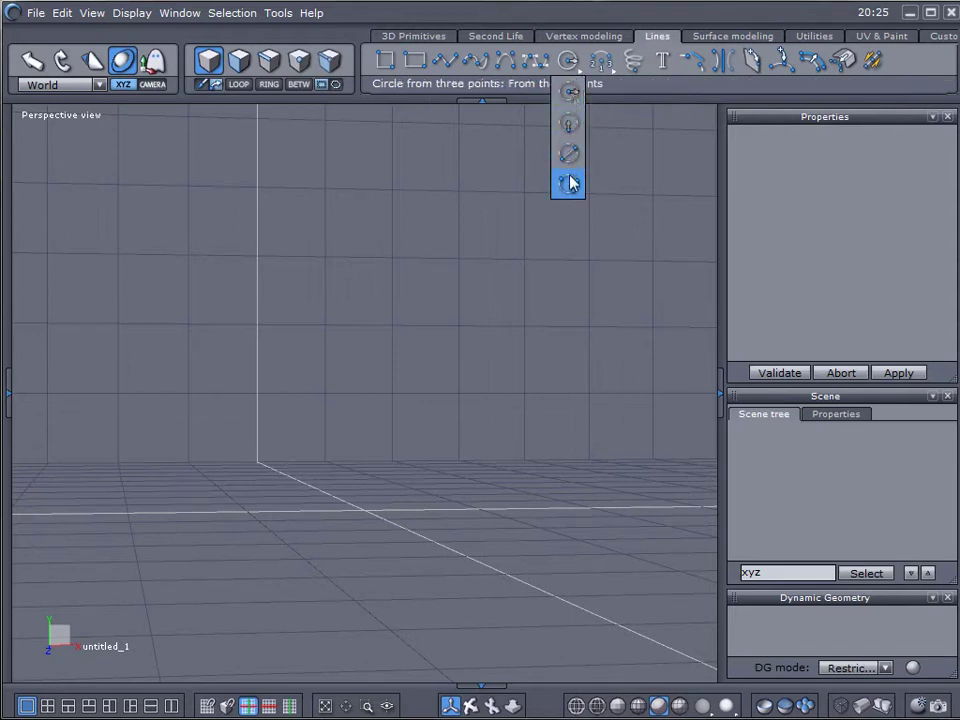
click(572, 97)
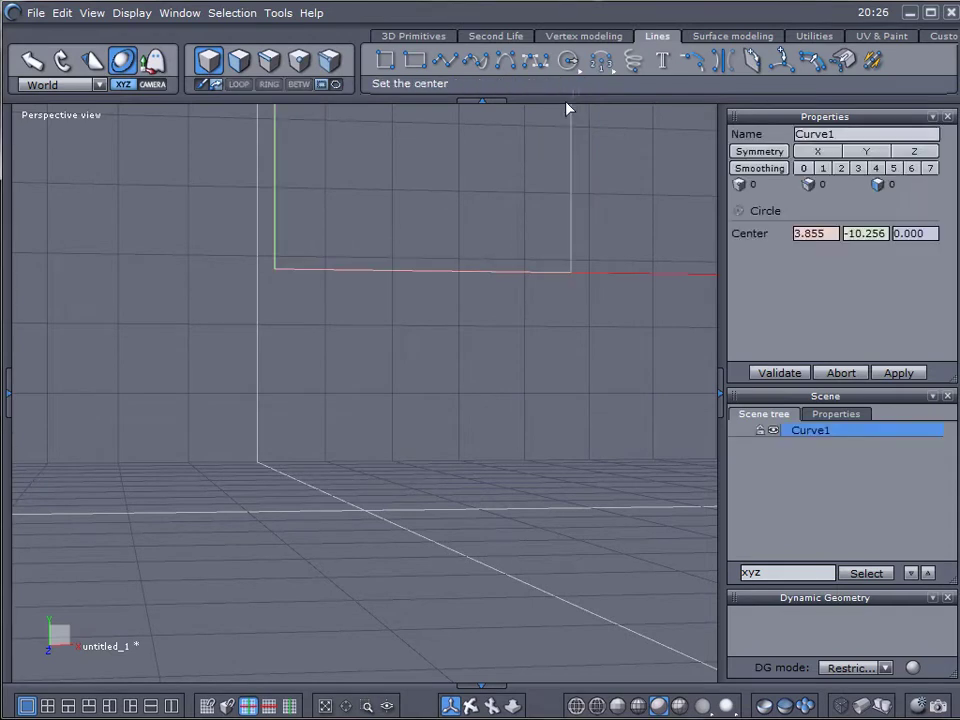
click(286, 237)
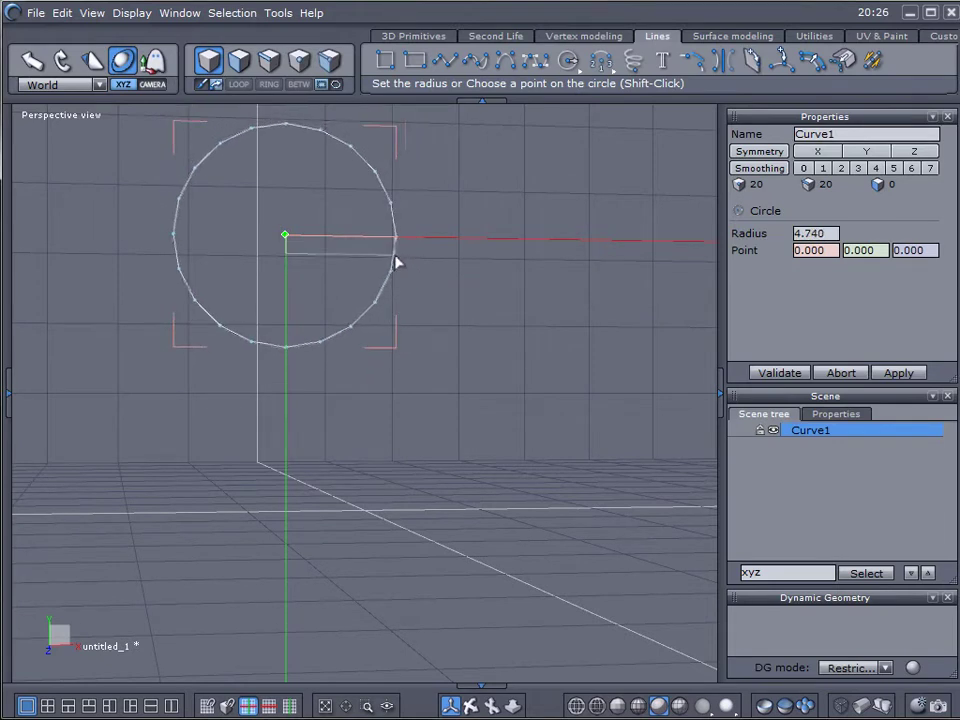
click(407, 268)
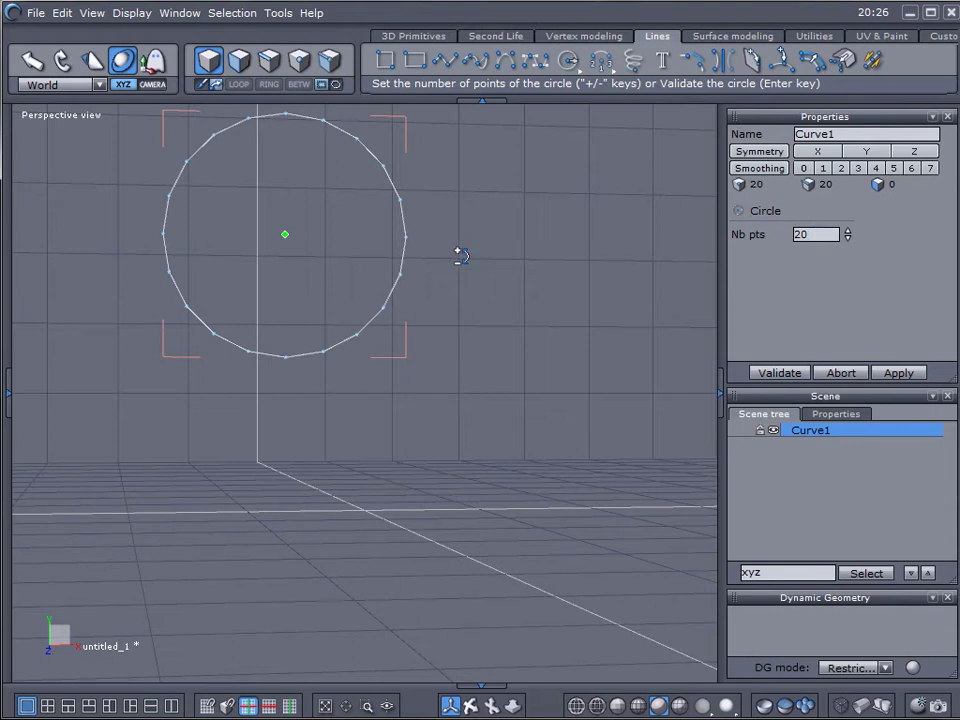
key(Return)
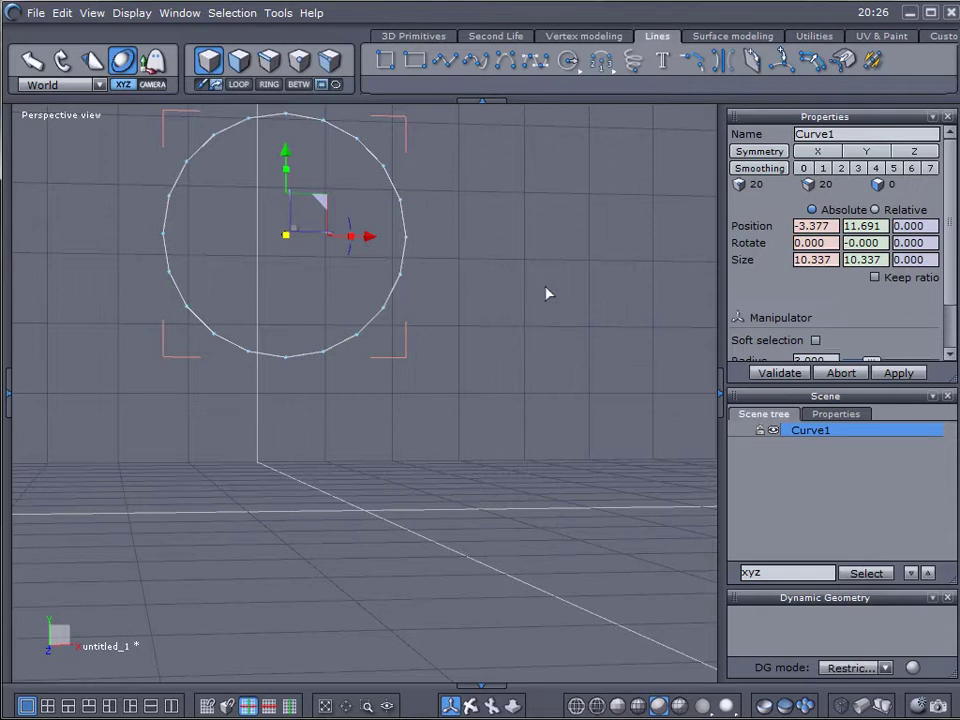
Switch to point selection and select the circle's top vertex
middle_drag(546, 293, 287, 237)
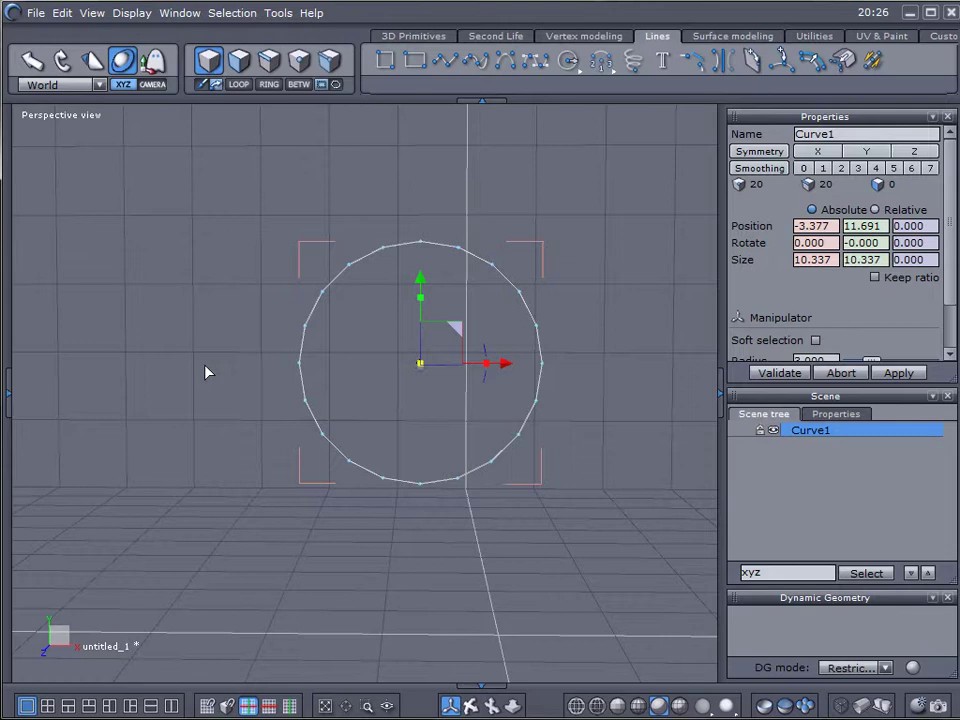
middle_drag(205, 372, 362, 284)
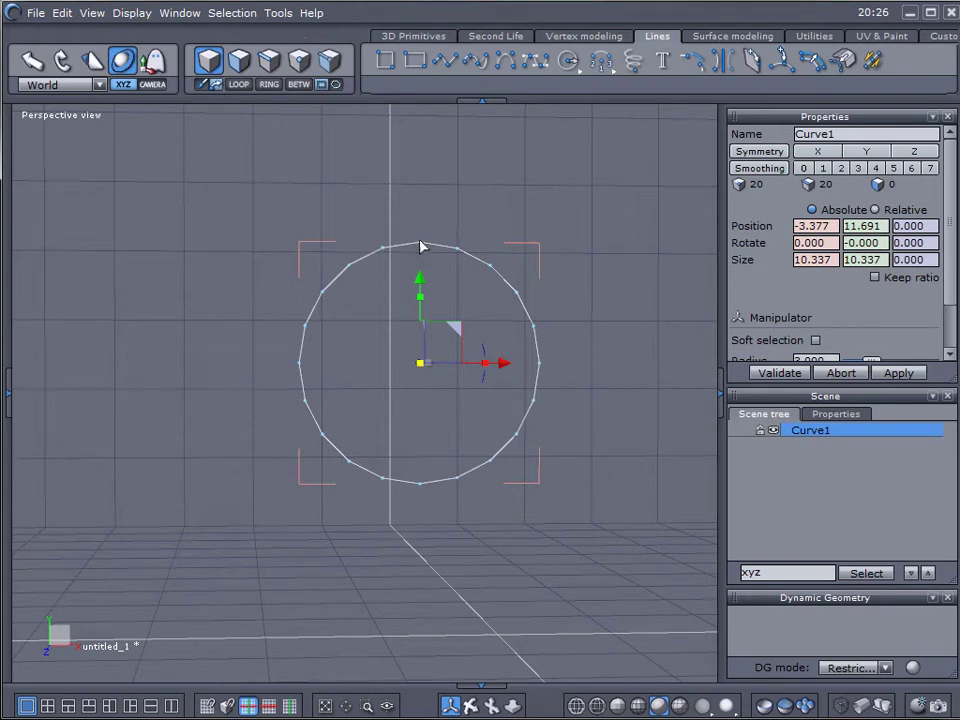
click(228, 13)
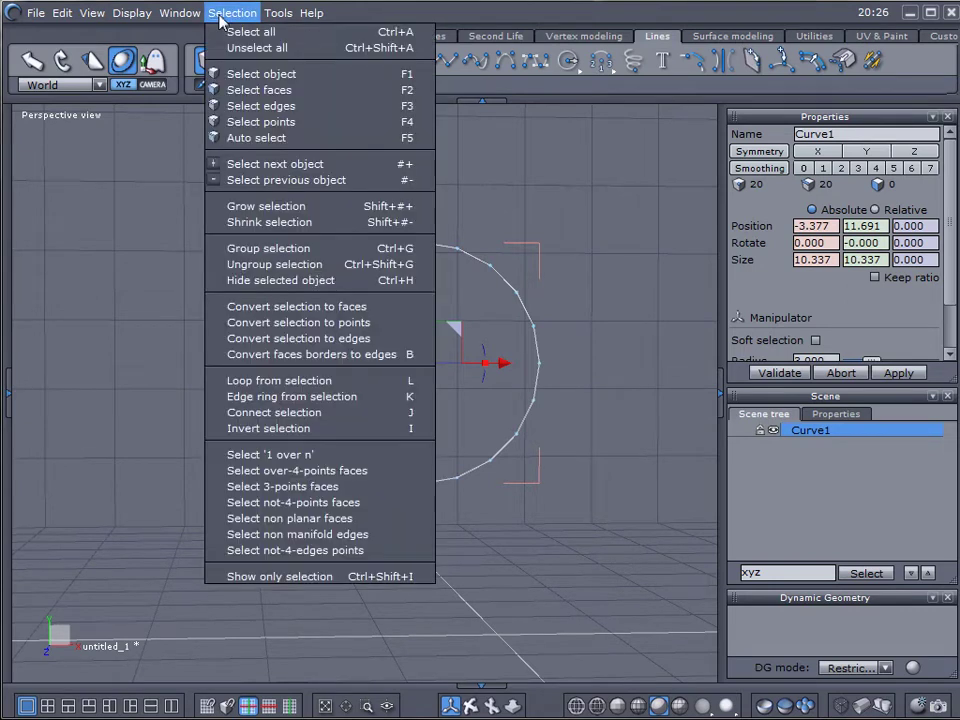
click(233, 22)
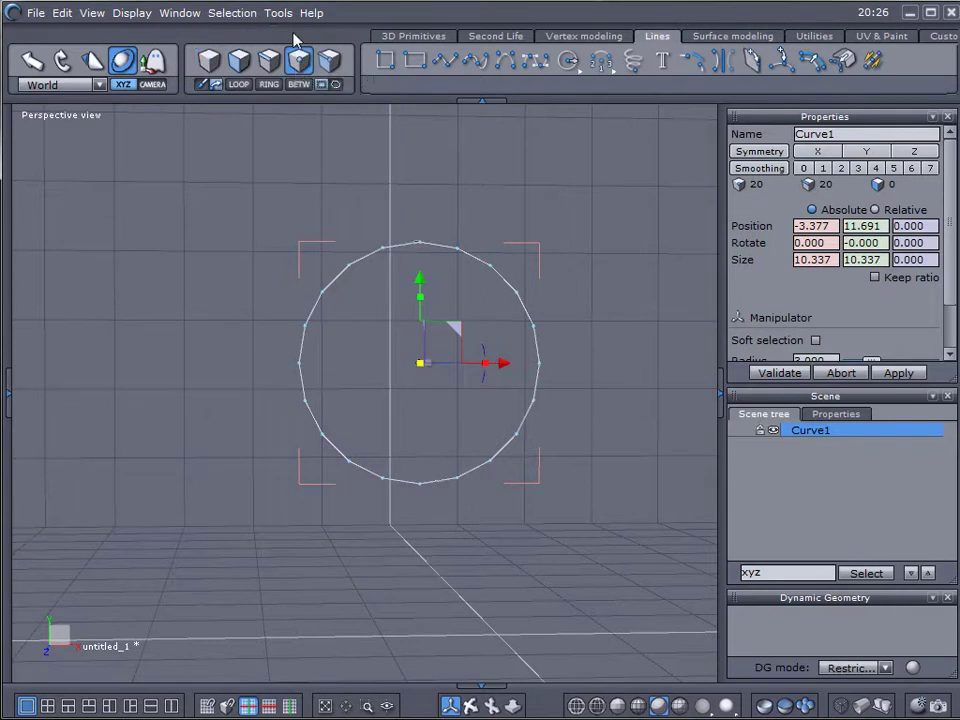
click(420, 246)
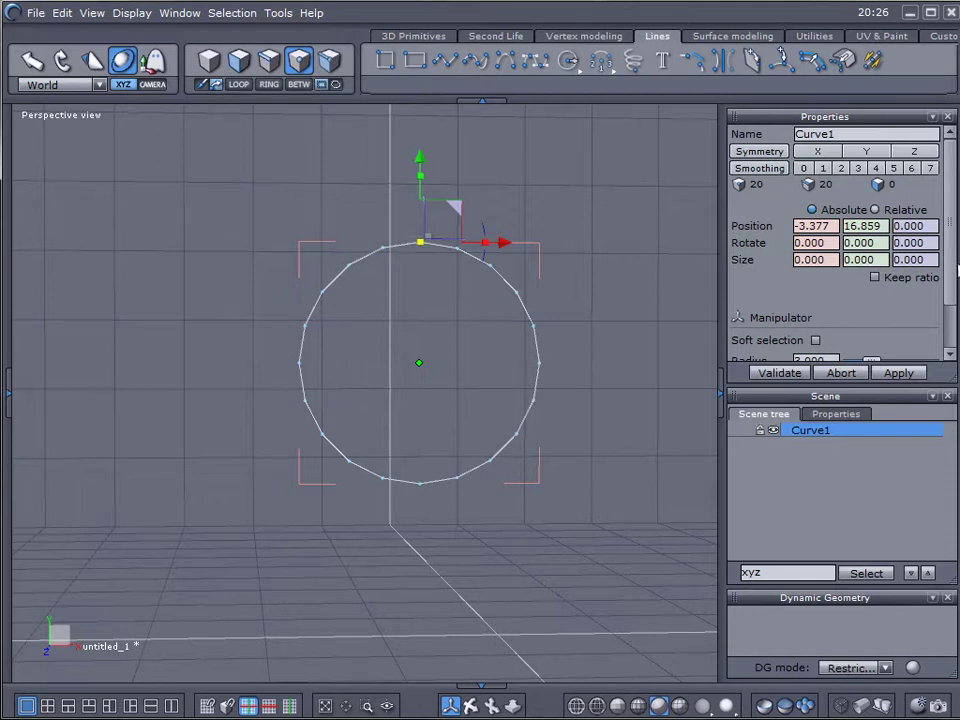
Use Select '1 over n' with n = 2 to select every other point, and validate
scroll(949, 285, down, 2)
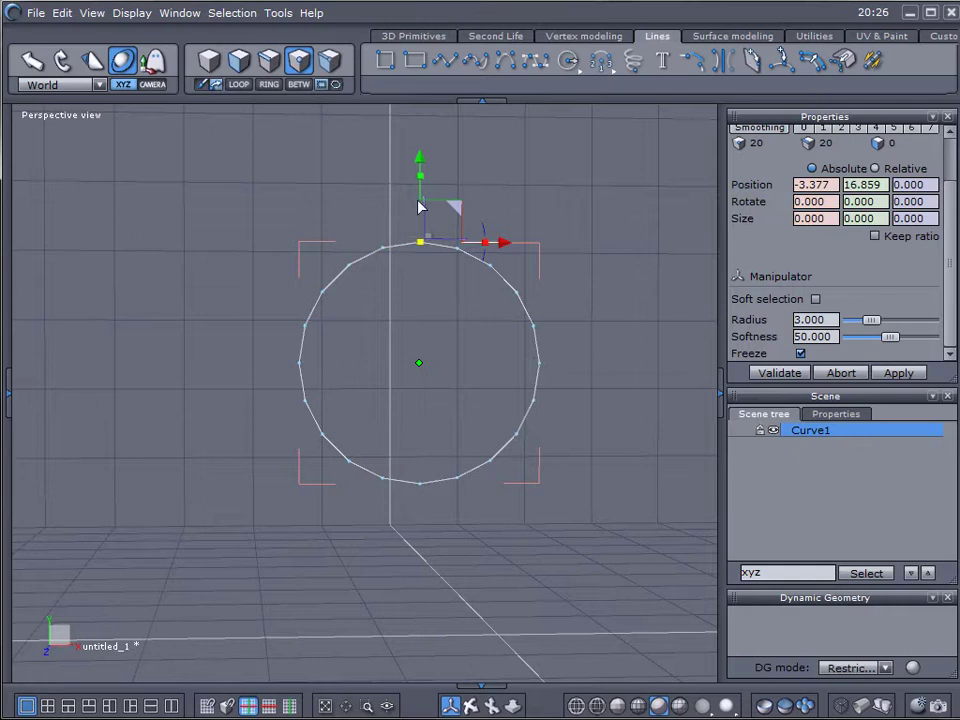
click(229, 14)
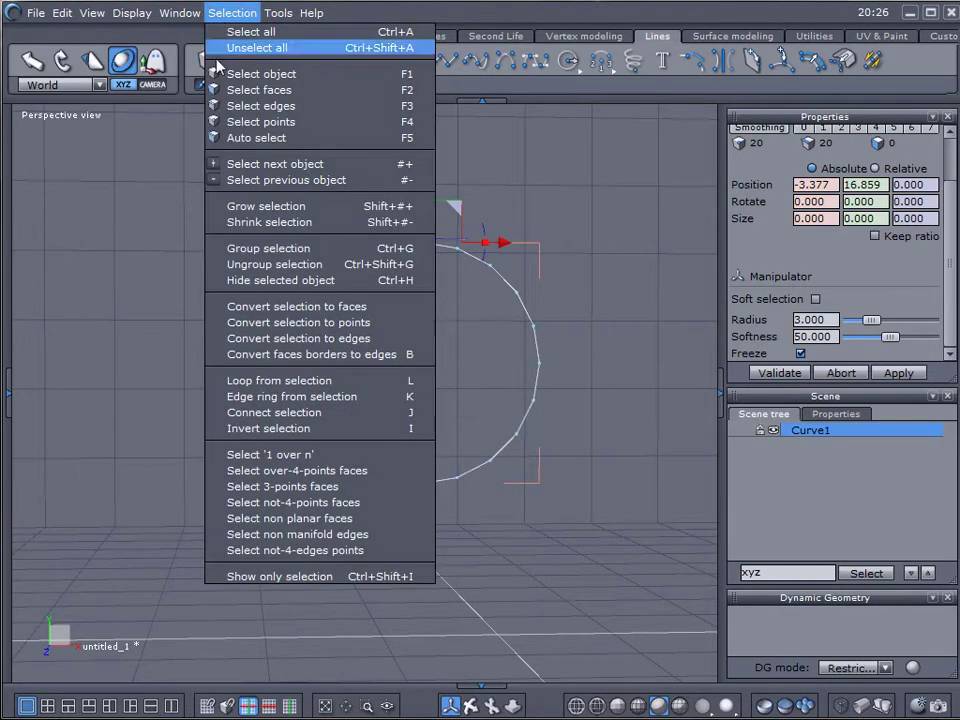
click(348, 458)
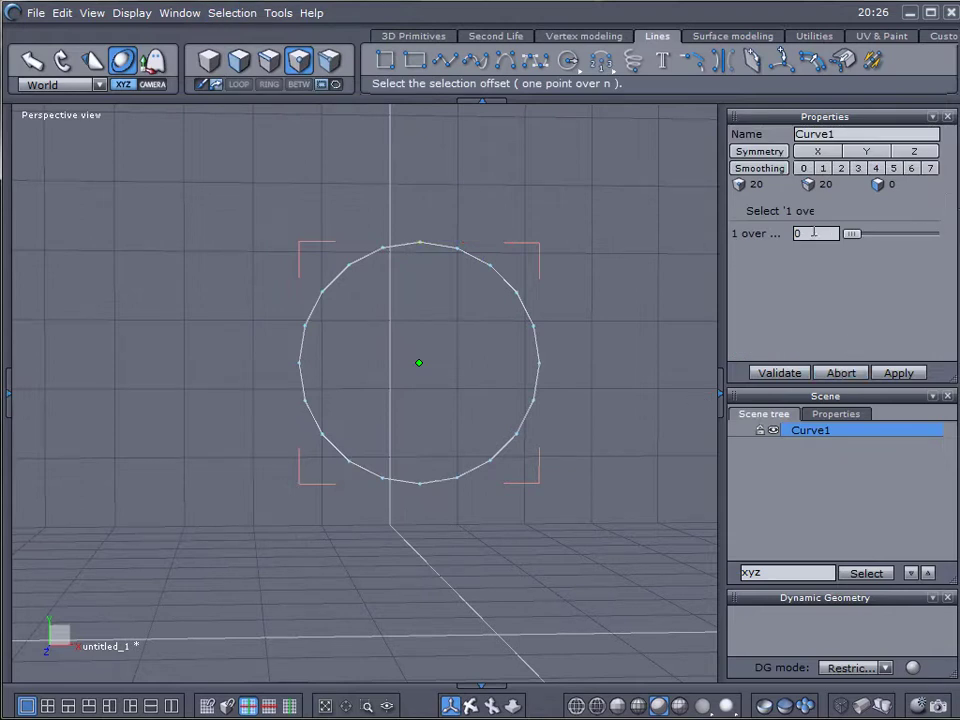
text(2)
key(Return)
click(779, 373)
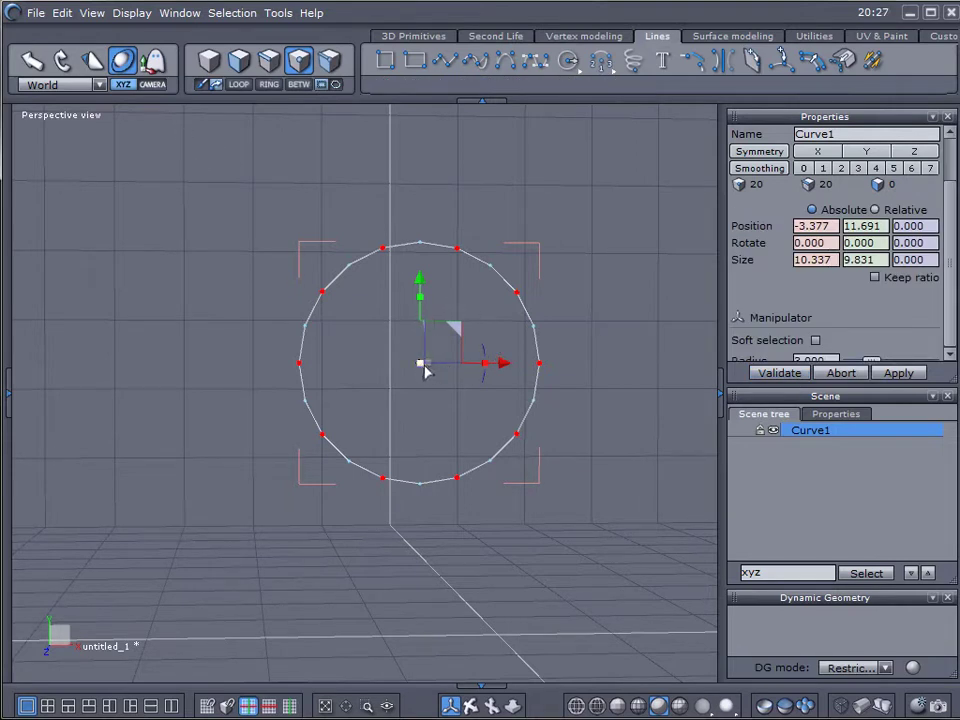
Scale the alternate points inward into a ten-pointed star spanning 4.029 by 3.832, then return to object selection
drag(421, 369, 283, 371)
right_drag(226, 353, 463, 397)
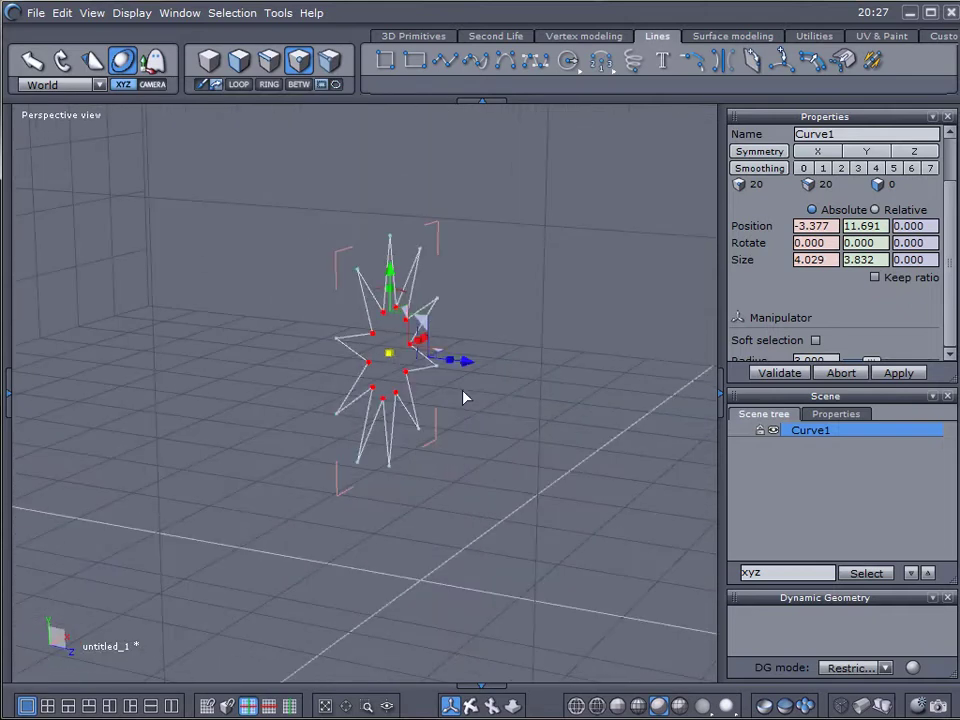
key(F4)
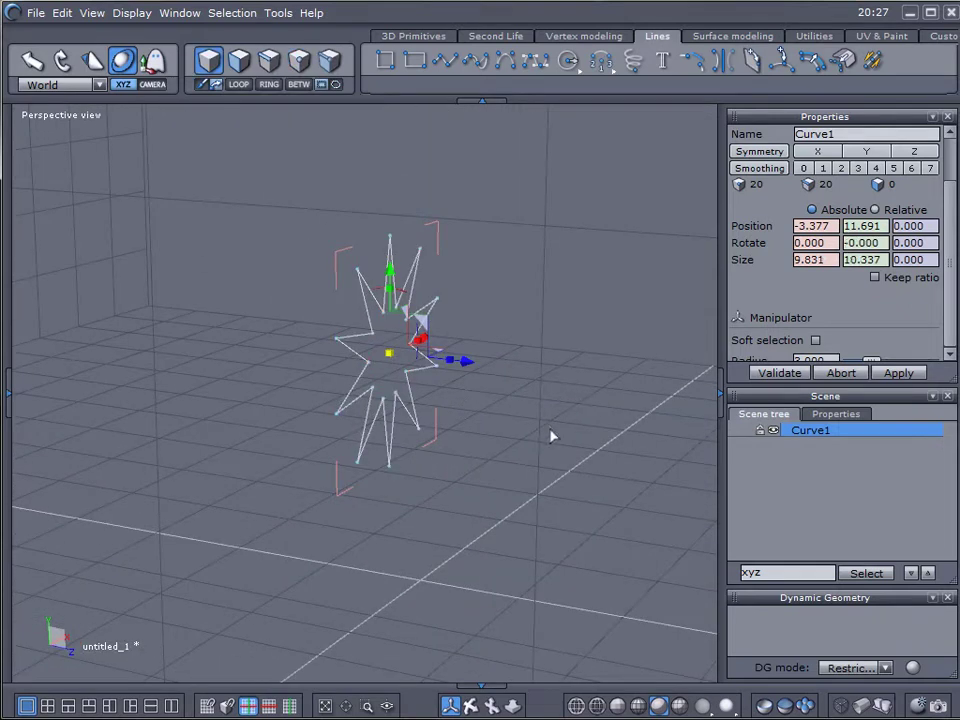
right_drag(553, 437, 225, 434)
right_drag(514, 381, 492, 370)
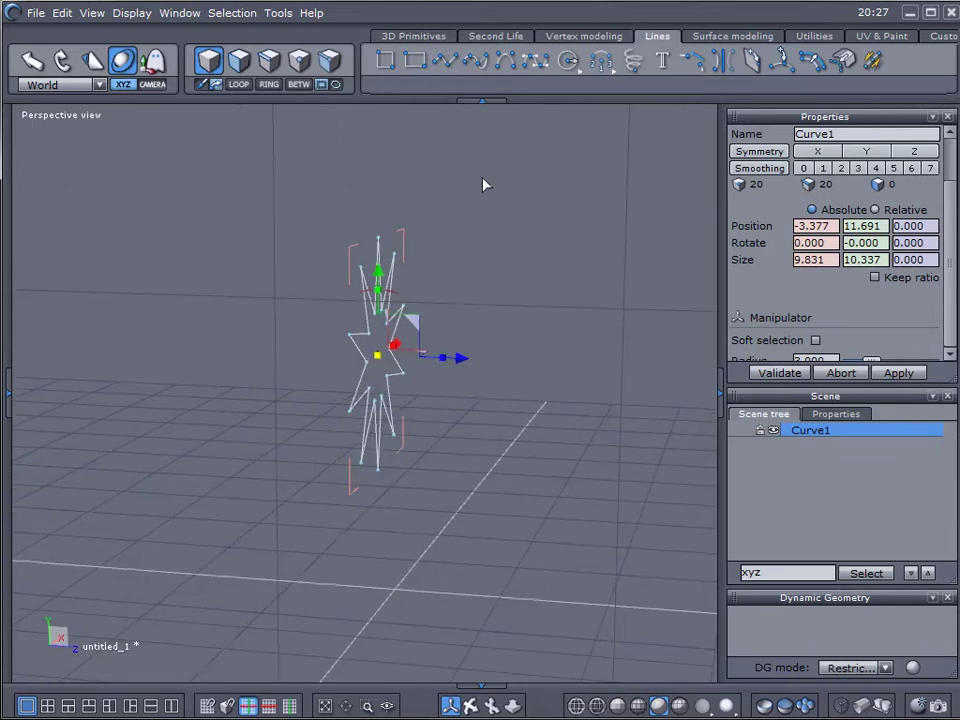
Apply the surface Thickness tool to the star with a value of 0.3
click(616, 39)
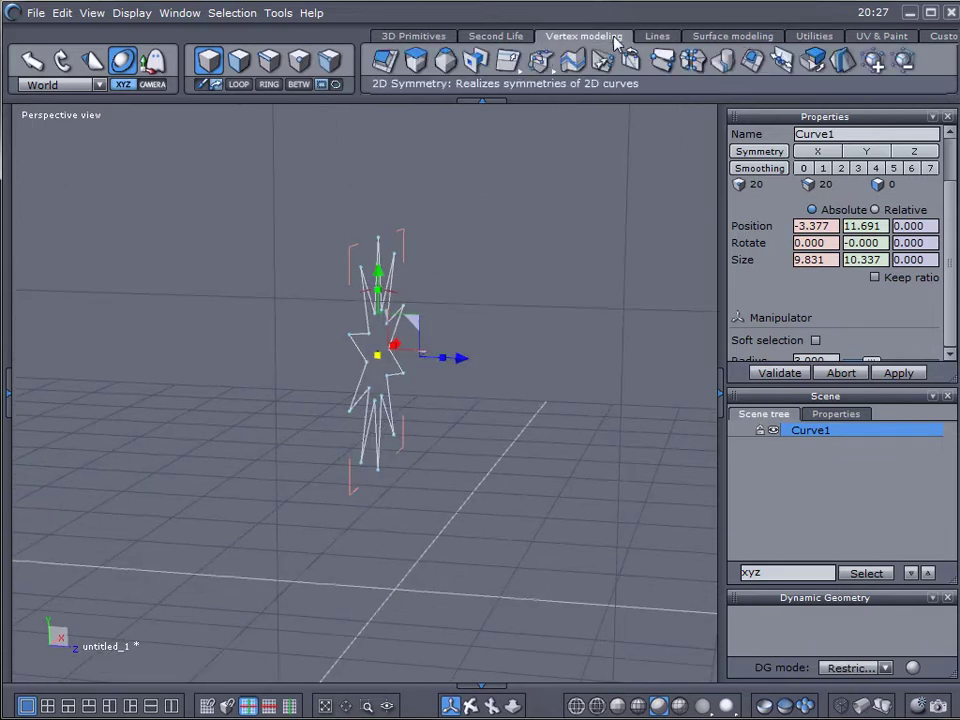
click(718, 38)
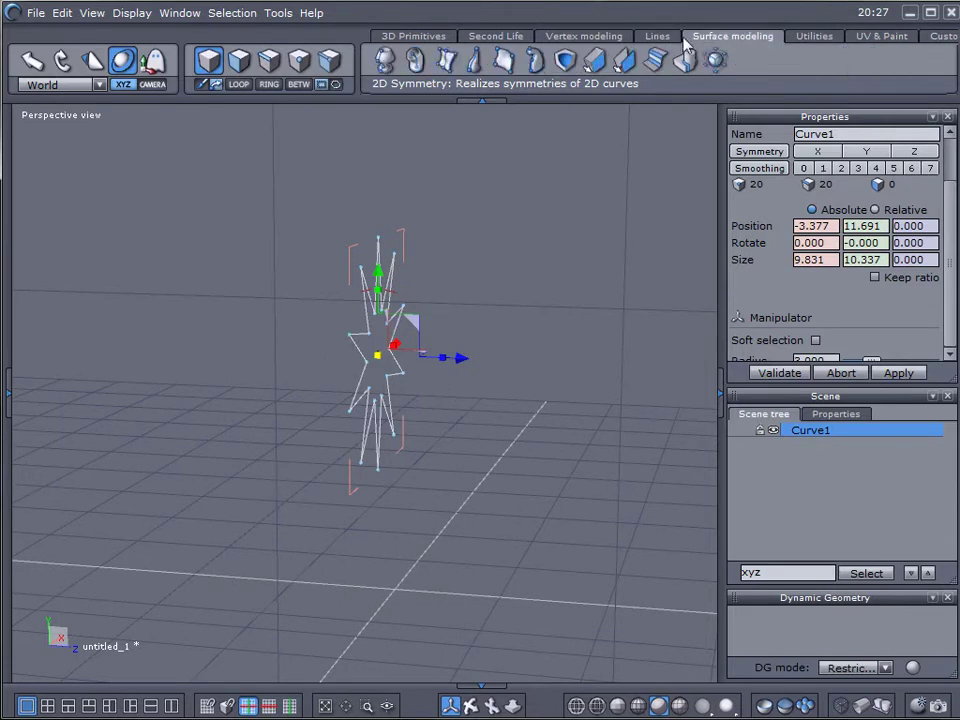
click(596, 62)
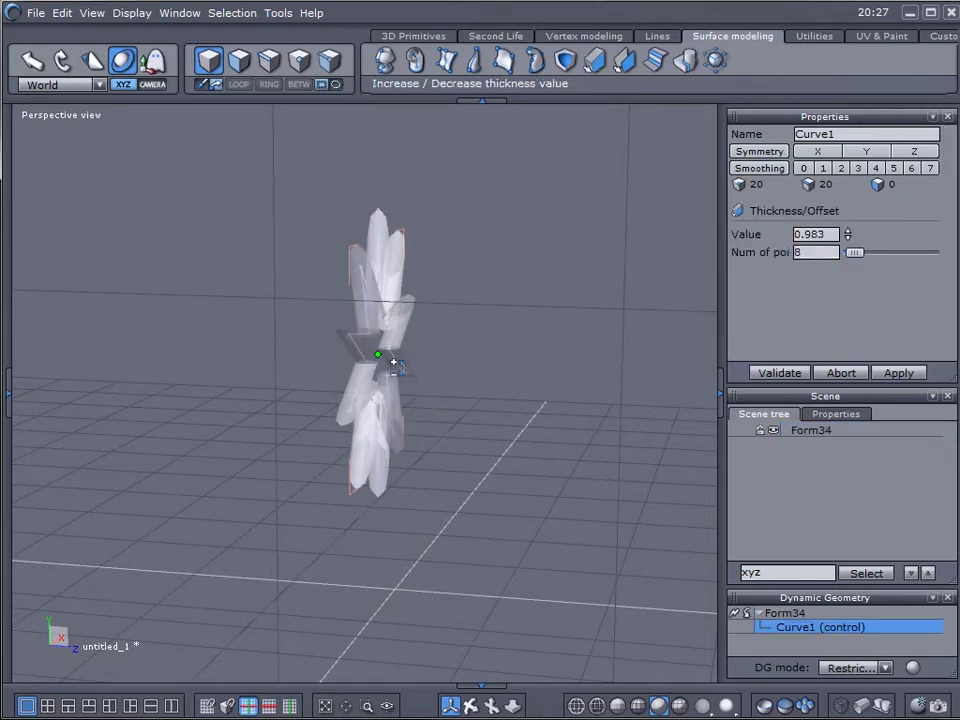
middle_drag(428, 387, 524, 430)
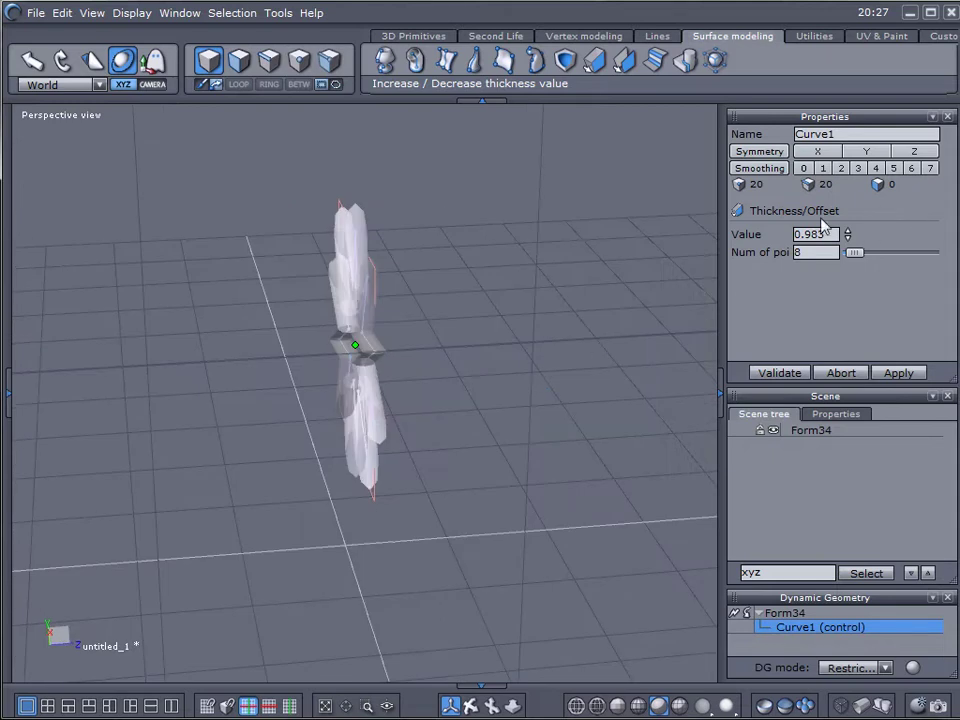
drag(806, 233, 838, 236)
text(3)
key(Return)
Change the thickness to 0.6 and validate the thickened star
mouse_move(606, 356)
middle_down()
mouse_move(489, 336)
mouse_move(230, 333)
mouse_move(364, 268)
mouse_move(594, 317)
mouse_move(435, 343)
mouse_move(414, 371)
mouse_move(581, 364)
mouse_move(600, 341)
middle_up()
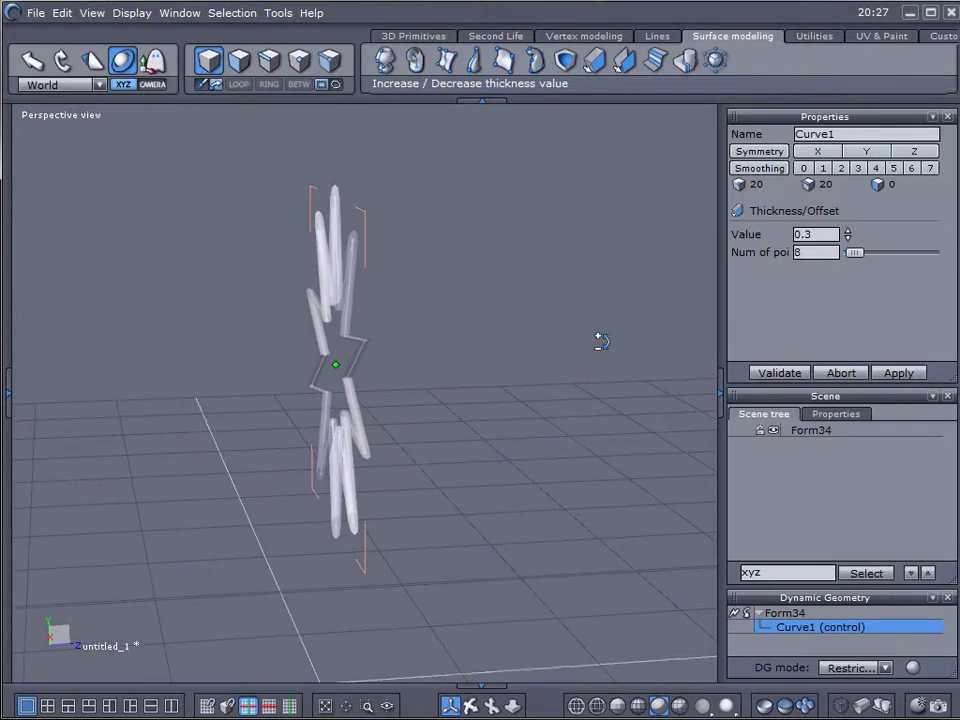
double_click(806, 234)
text(6)
key(Return)
middle_drag(555, 392, 585, 390)
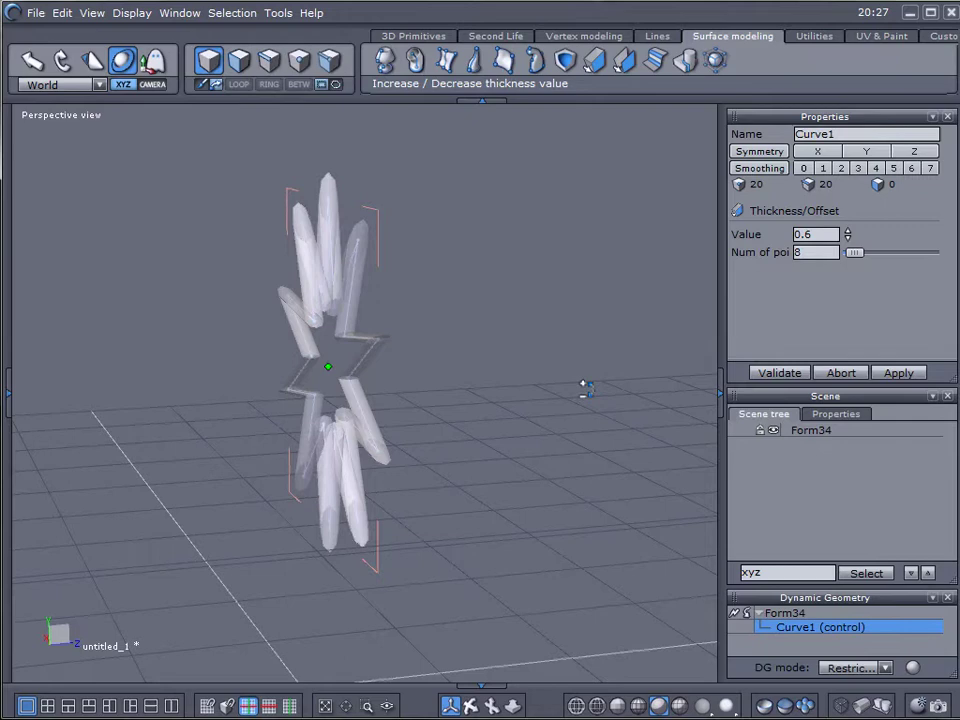
key(space)
Undo the thickening to restore the flat star outline Curve1
middle_drag(418, 418, 588, 524)
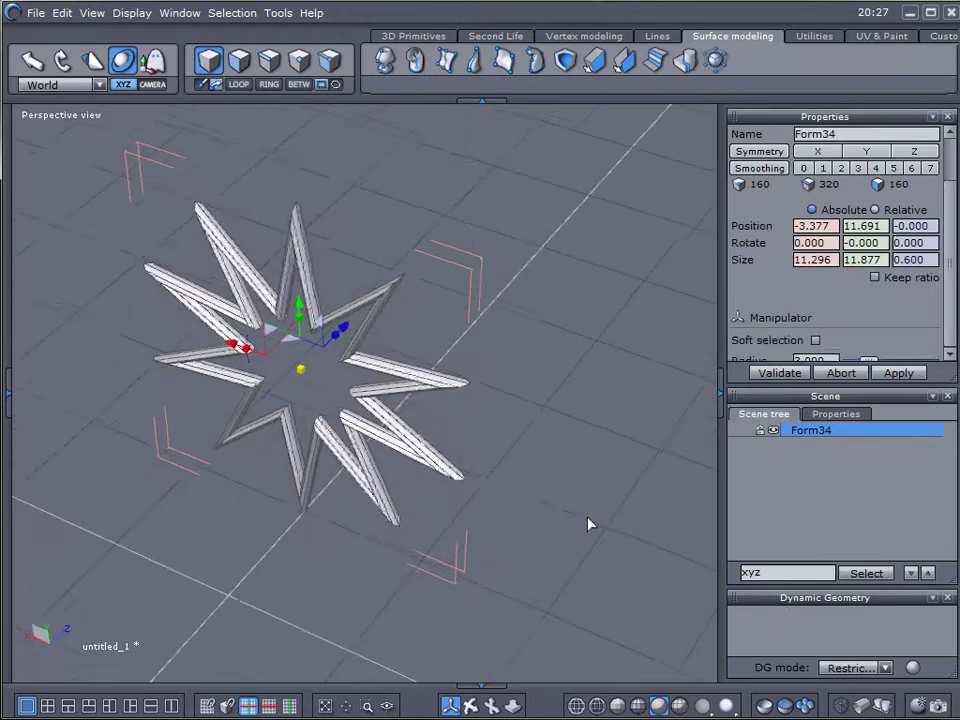
scroll(588, 524, up, 3)
middle_drag(380, 467, 350, 432)
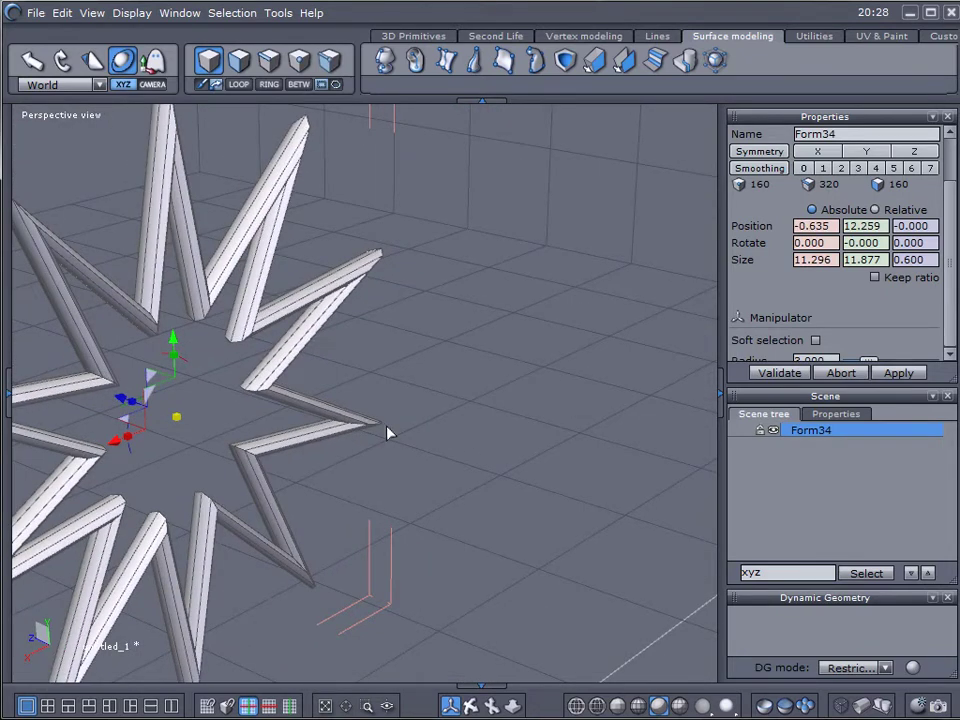
drag(390, 432, 390, 432)
key(ctrl+z)
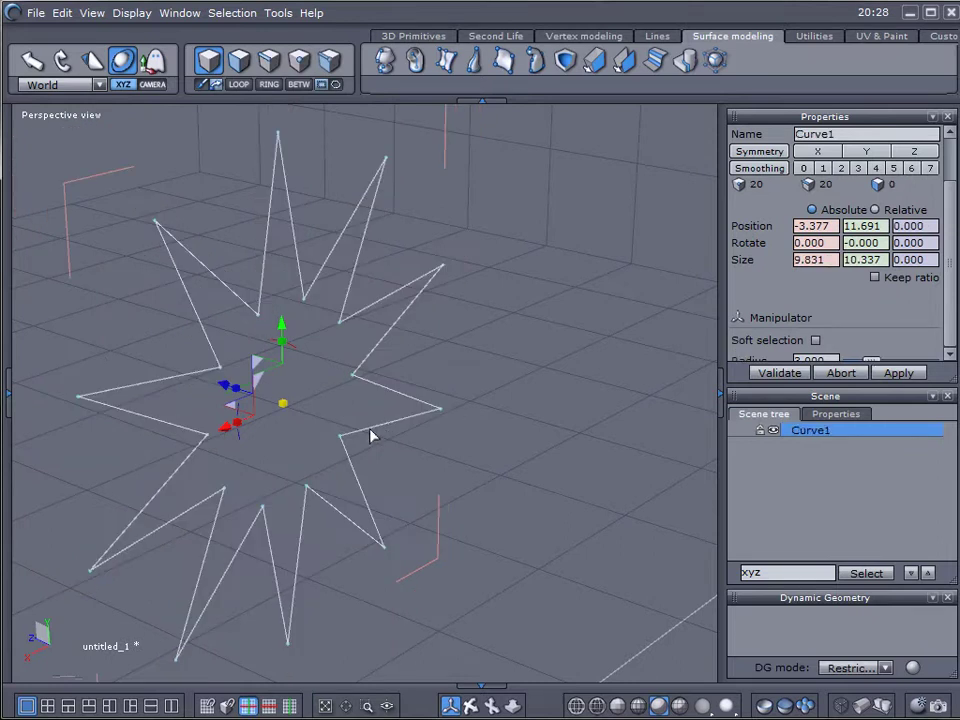
Thicken the star with Value 2 and Num of points 3, creating the 13.492 × 14.186 × 1.732 solid Form34
click(568, 62)
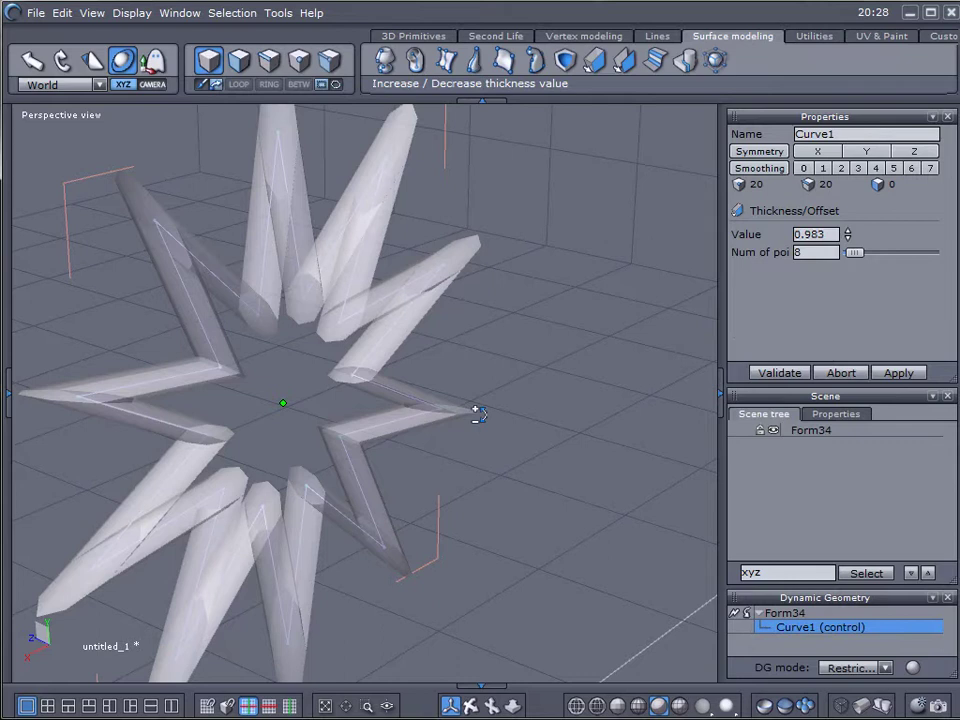
right_drag(476, 407, 640, 347)
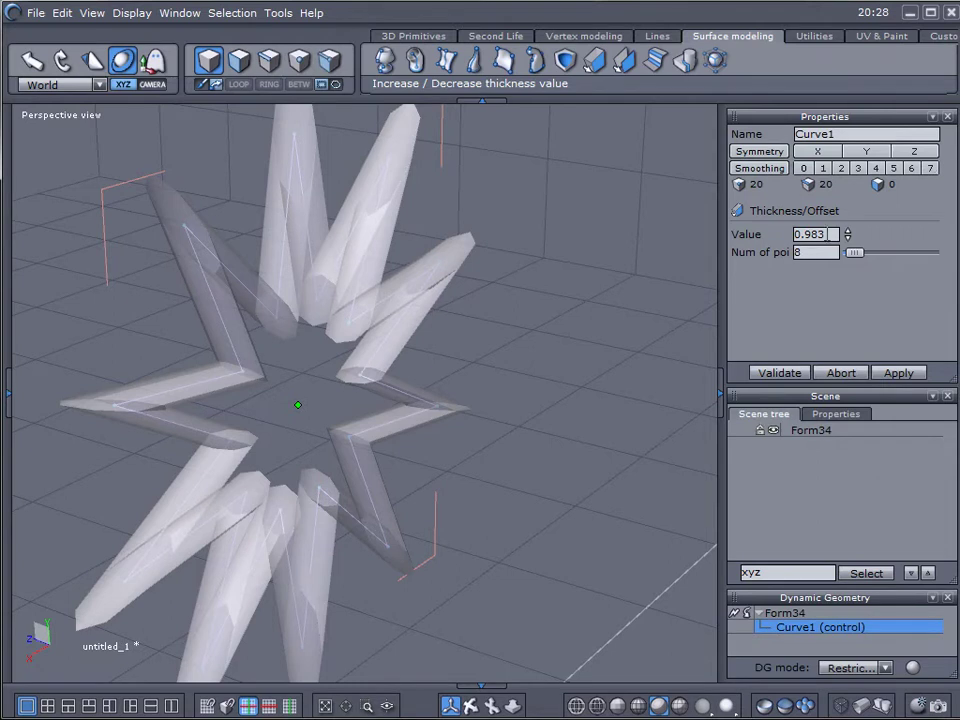
drag(805, 234, 834, 234)
text(2)
key(Tab)
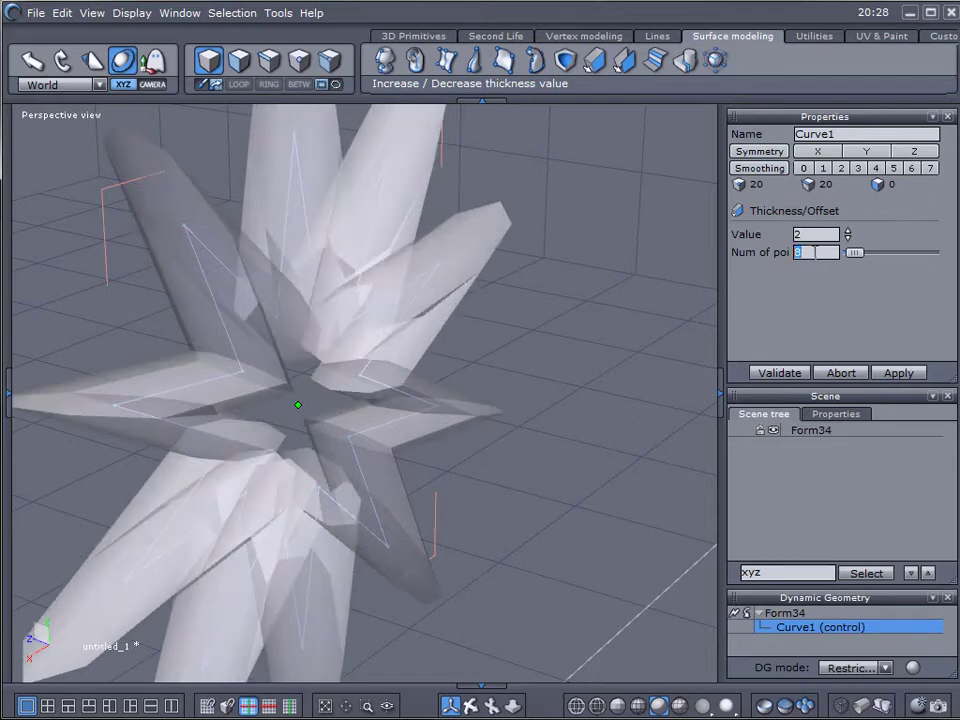
text(2)
key(BackSpace)
text(3)
key(Return)
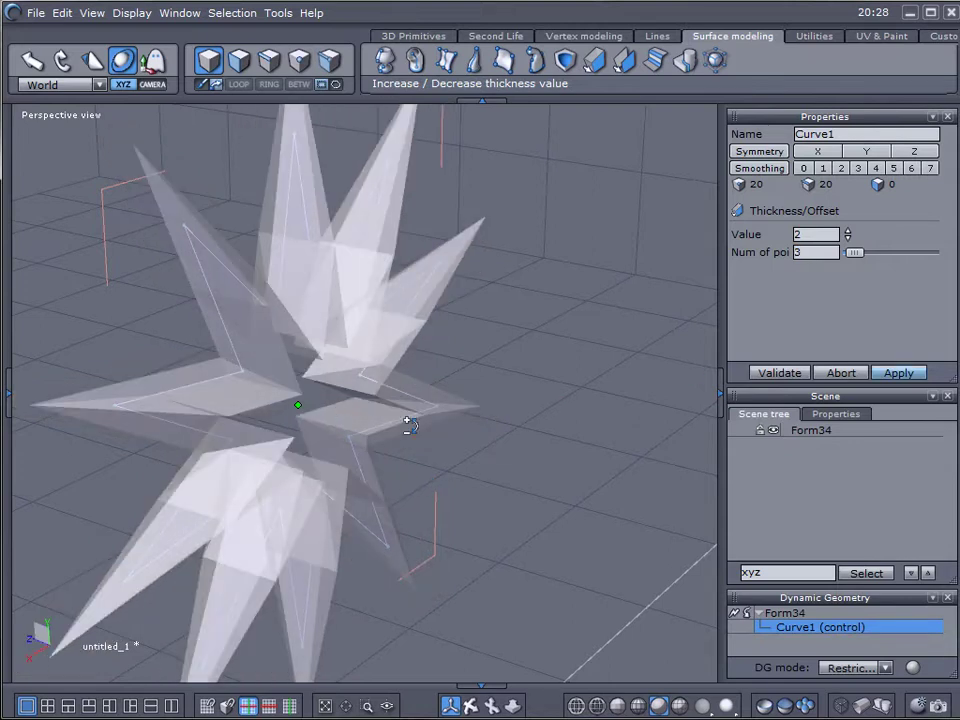
key(space)
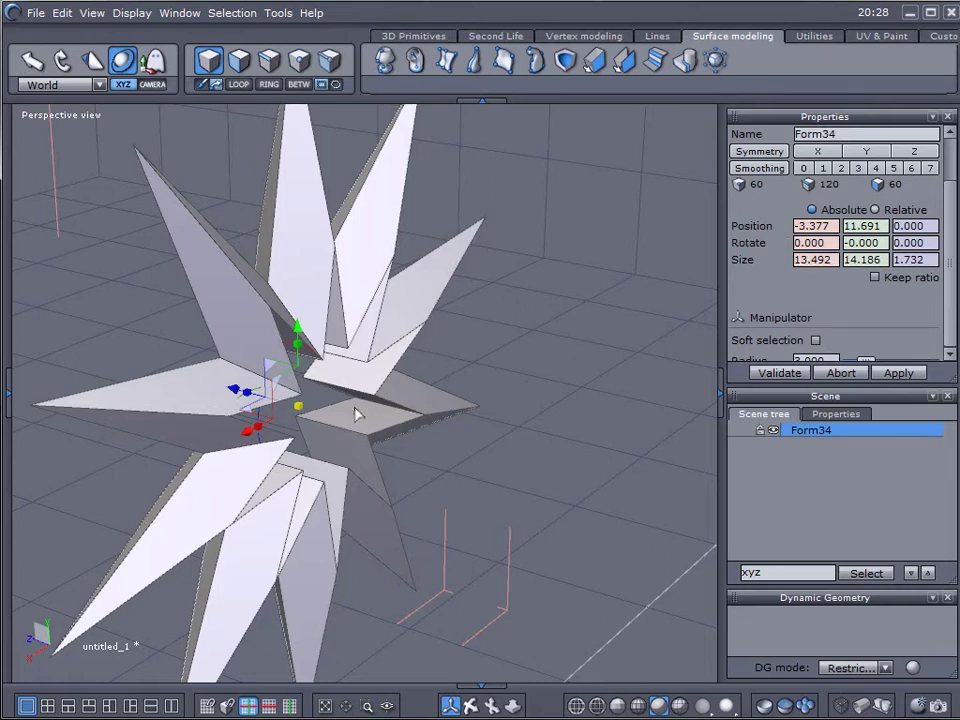
right_drag(475, 472, 514, 384)
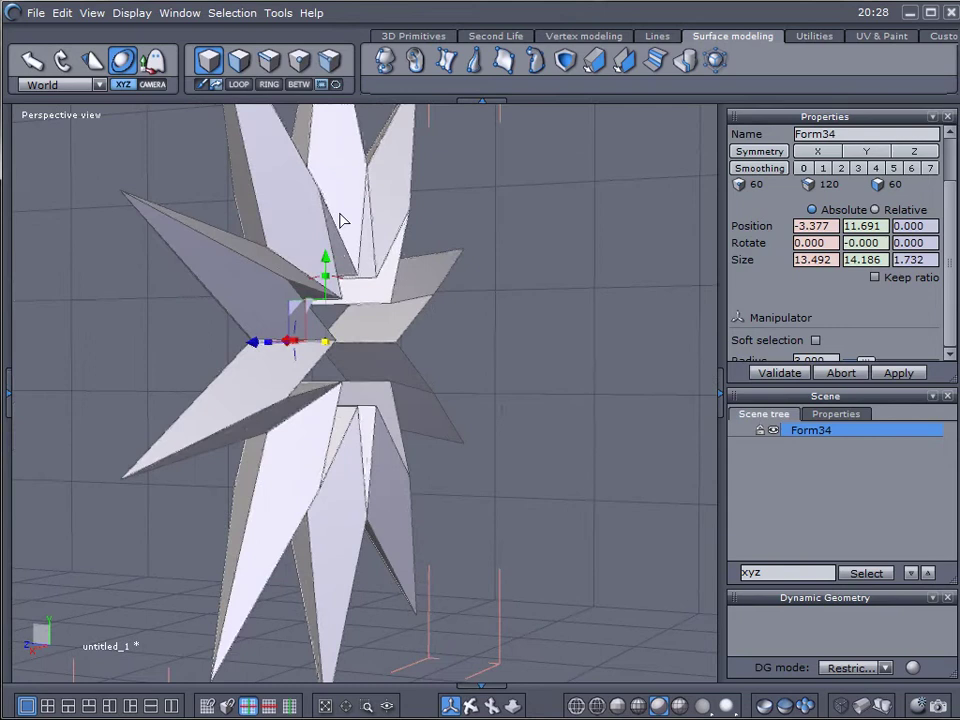
right_drag(275, 427, 527, 481)
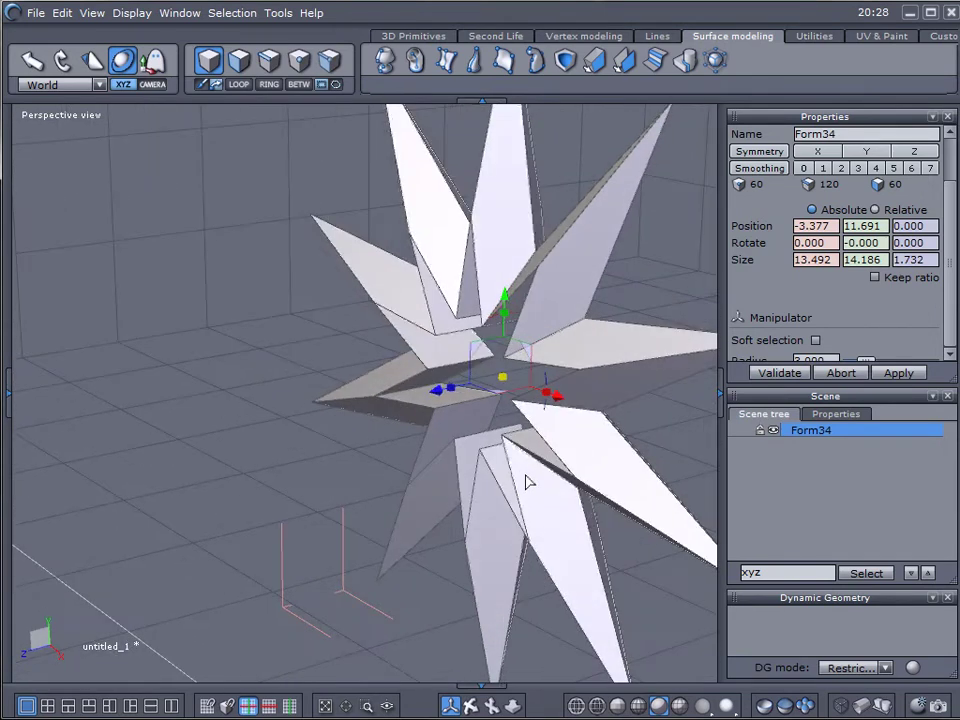
right_drag(312, 435, 384, 409)
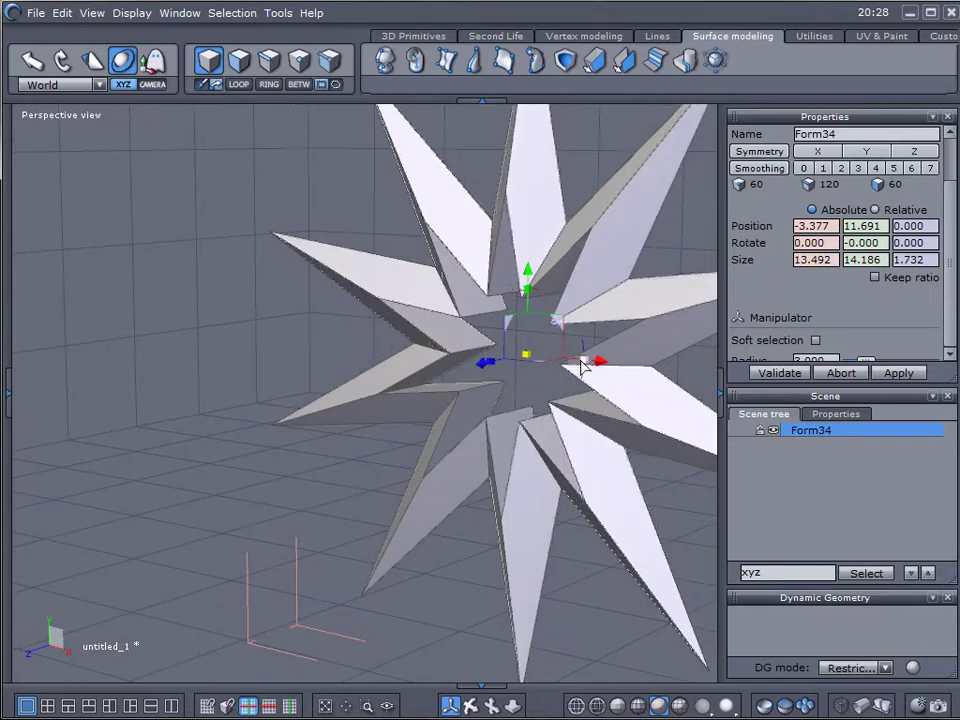
right_drag(582, 365, 456, 446)
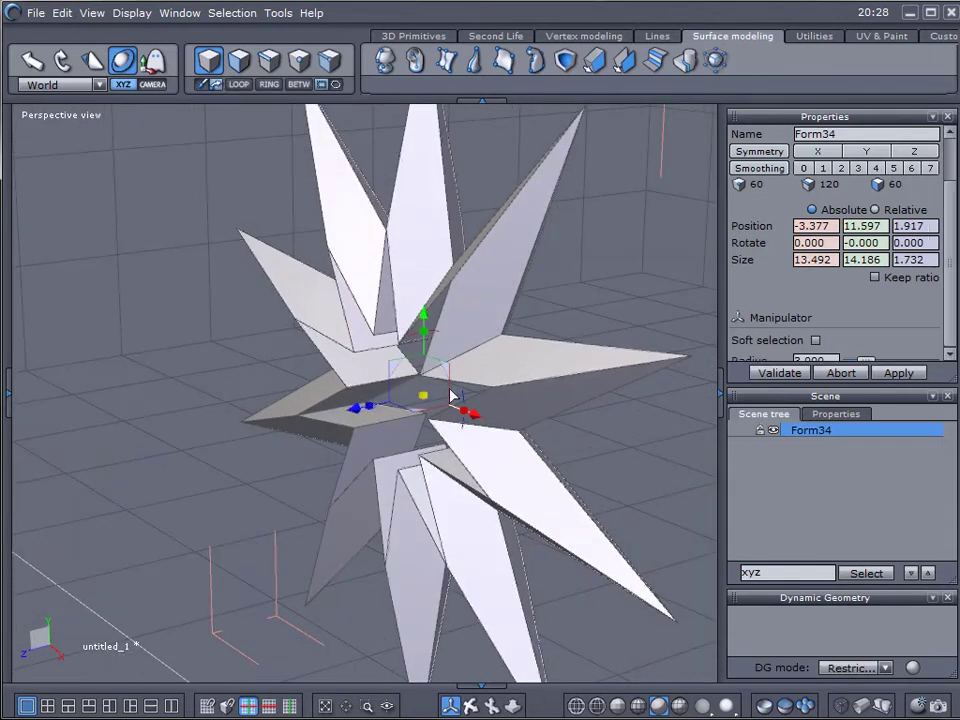
right_drag(450, 395, 339, 528)
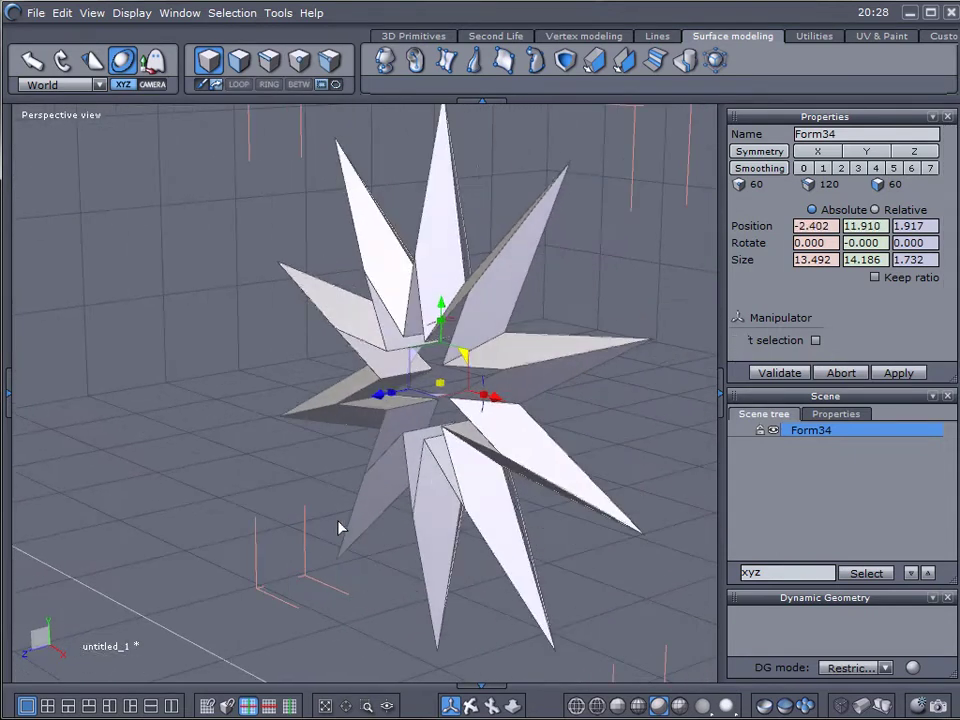
In face mode, select the loop of inner faces around the star's centre and delete it
click(238, 62)
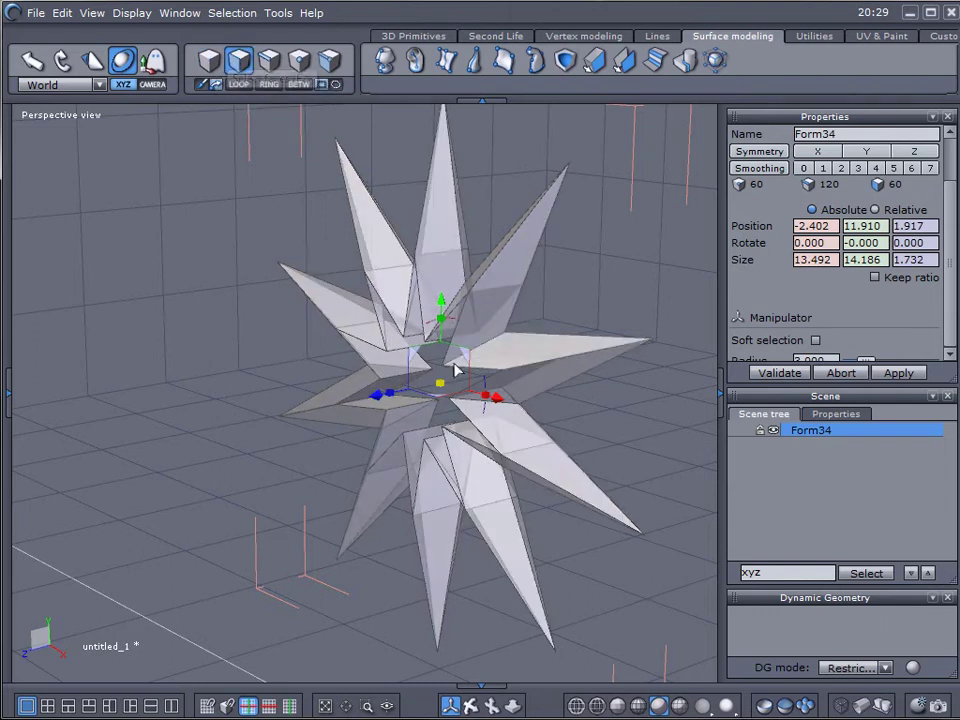
click(398, 371)
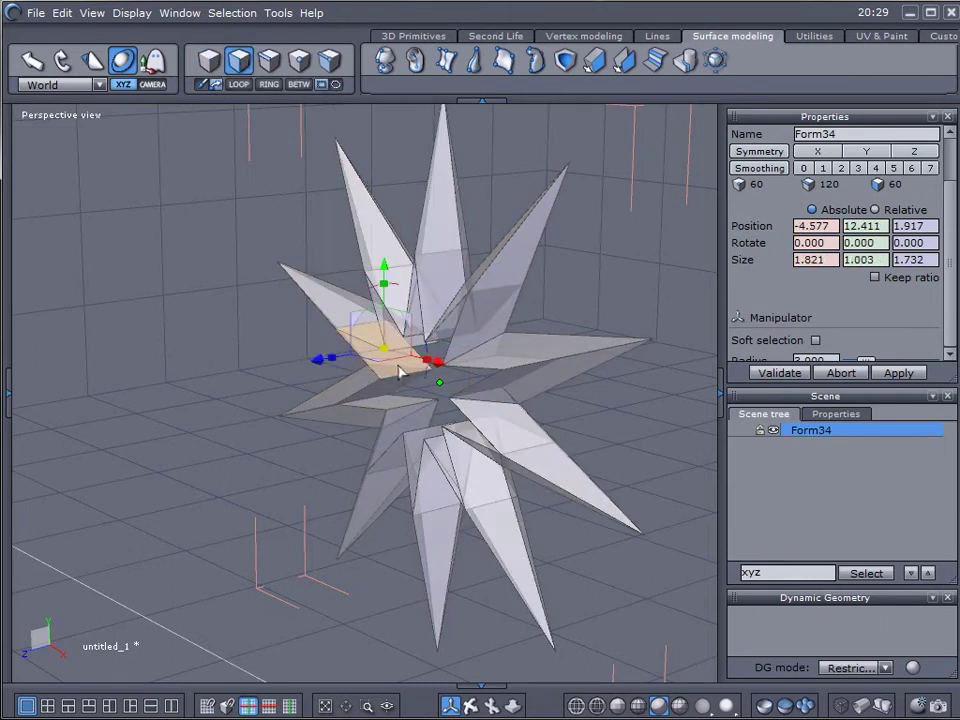
click(372, 330)
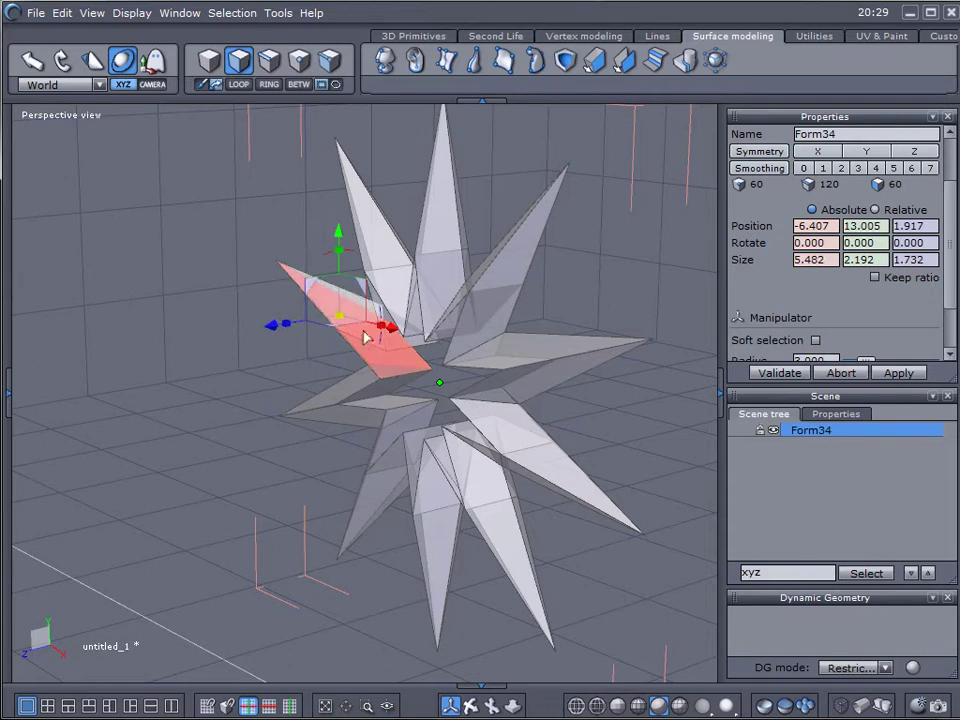
double_click(516, 421)
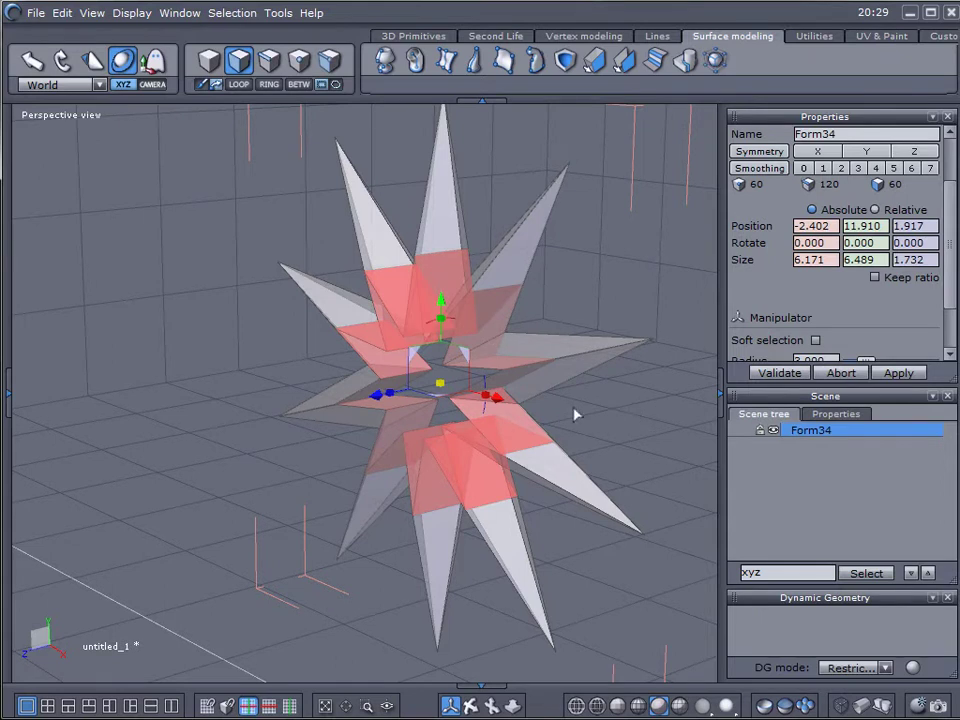
key(Delete)
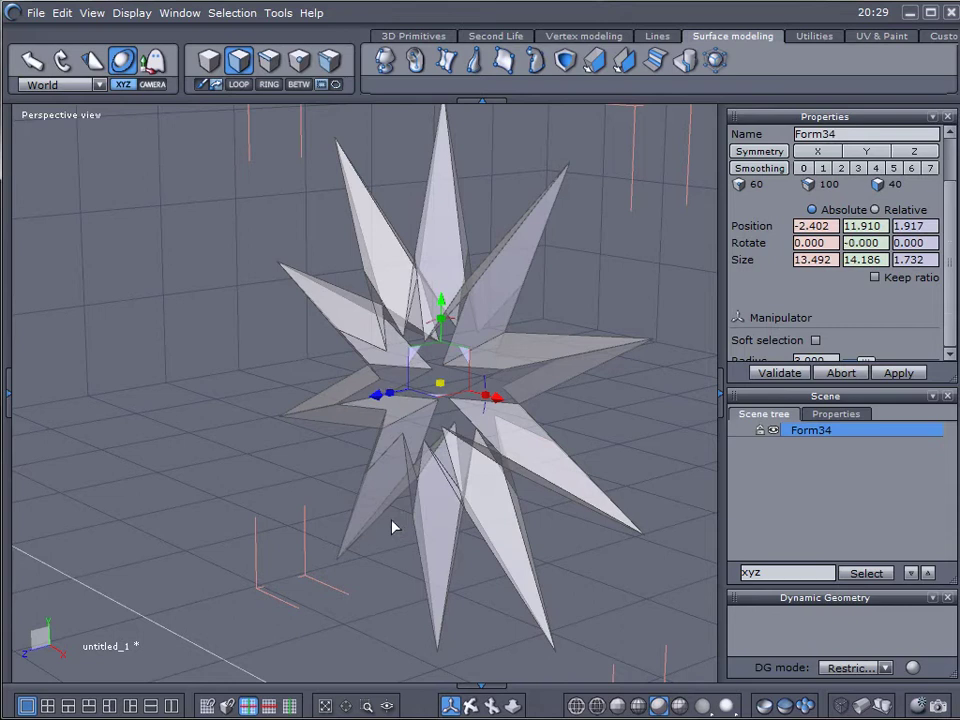
right_drag(393, 527, 365, 485)
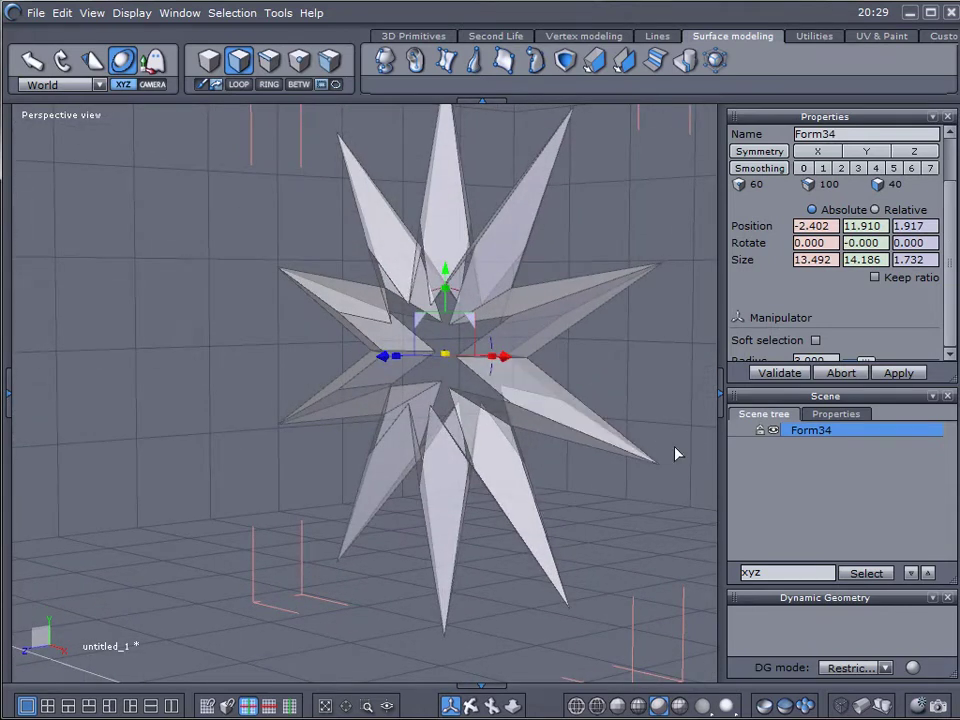
right_drag(675, 454, 300, 216)
scroll(500, 467, up, 3)
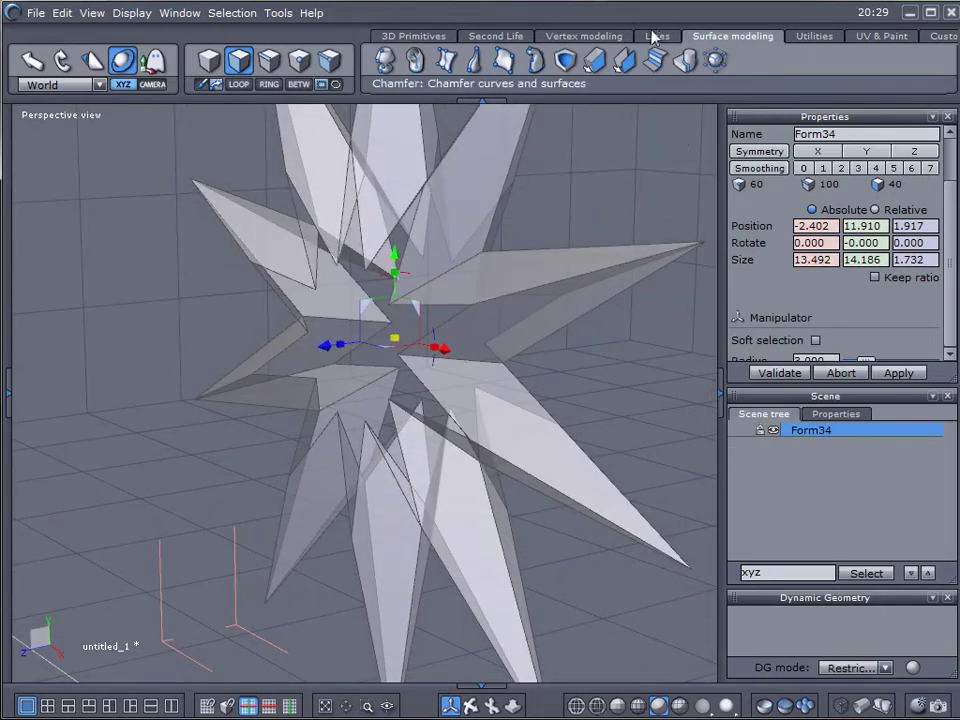
Cap the picked star opening with Utilities > Close, creating the flat face Form36
click(813, 37)
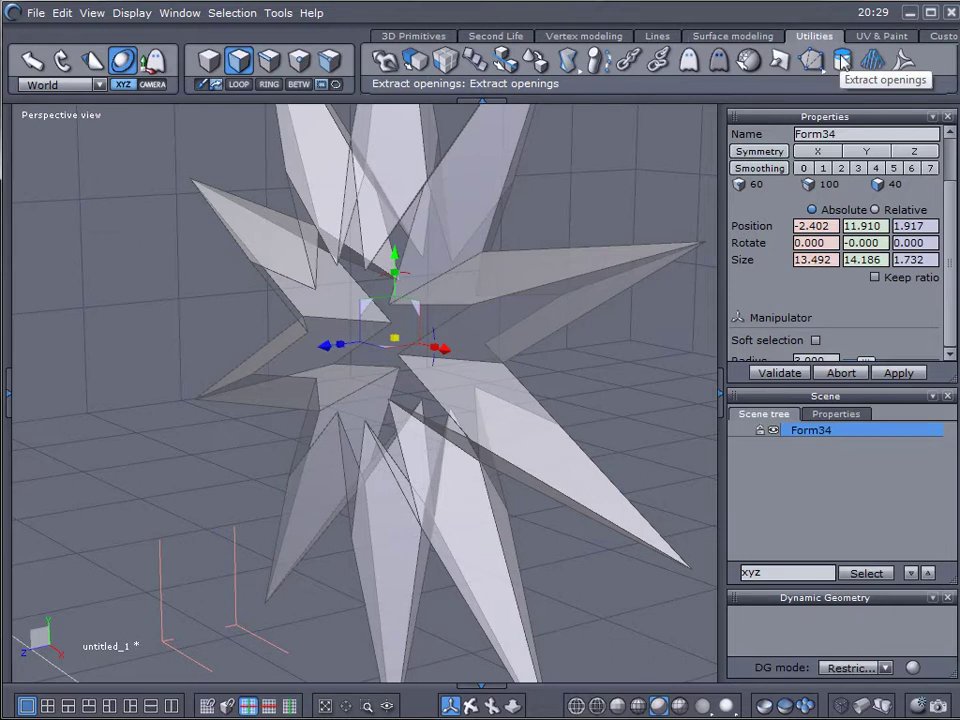
click(843, 62)
click(423, 313)
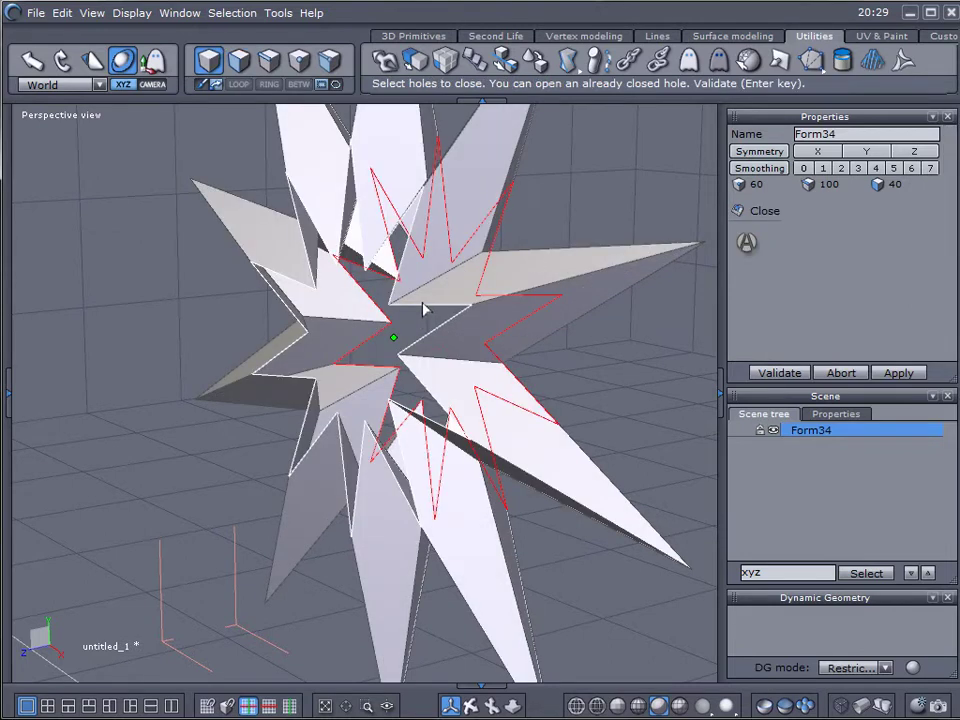
right_drag(683, 398, 455, 467)
key(Return)
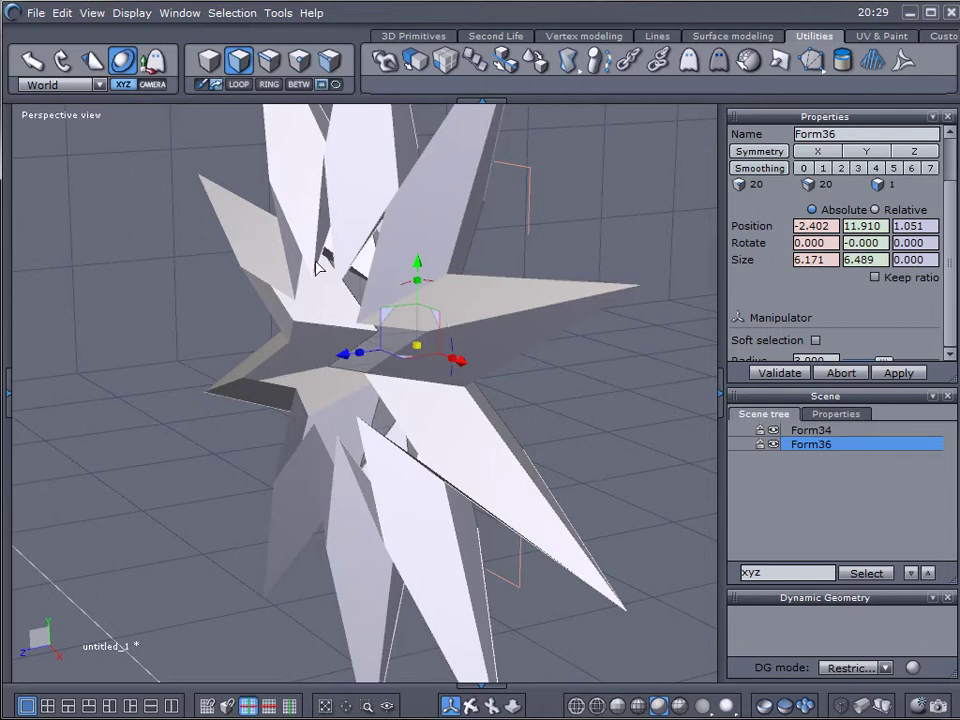
Select Form34 and close its remaining left opening, creating the cap Form37
key(F1)
click(300, 333)
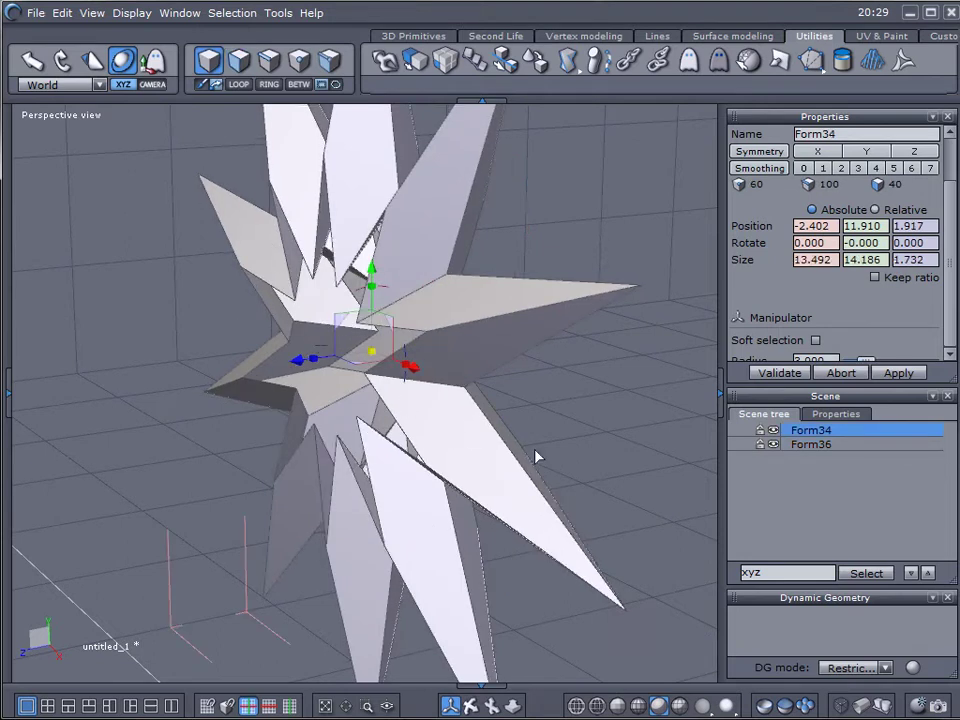
middle_drag(536, 454, 588, 486)
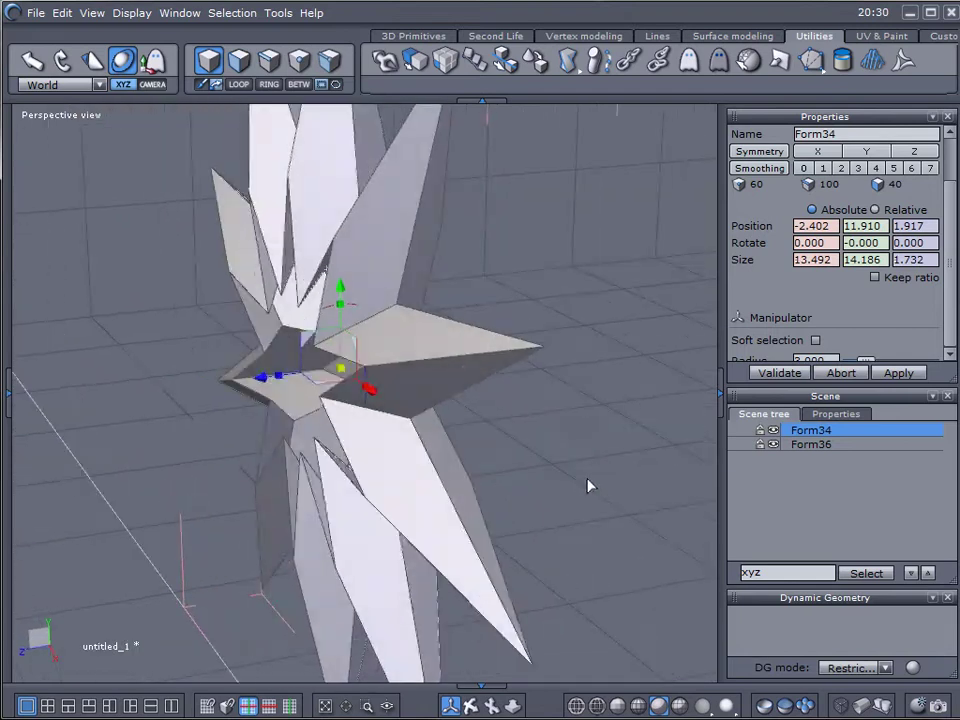
click(812, 60)
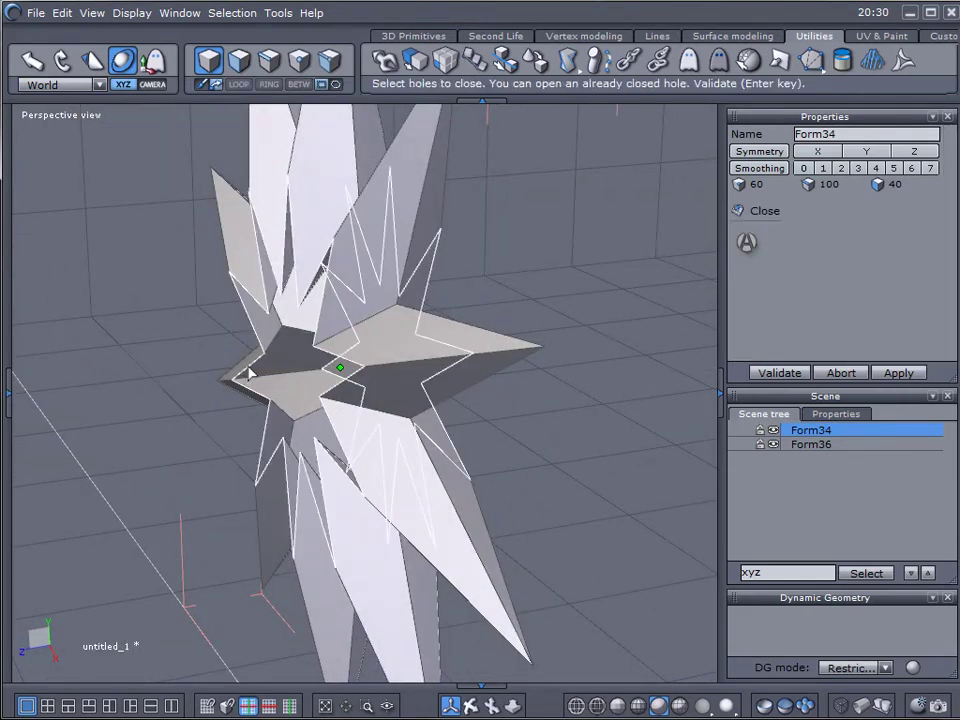
click(224, 478)
key(Return)
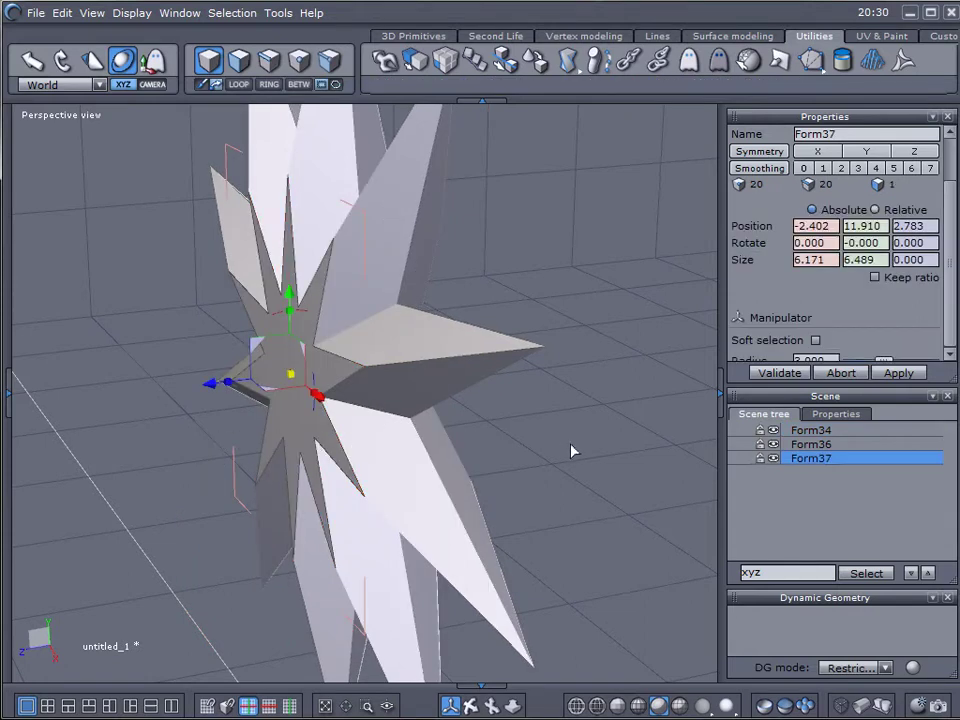
Test-move cap Form37 along Z, undo the move, and inspect the closed star
middle_drag(574, 450, 238, 251)
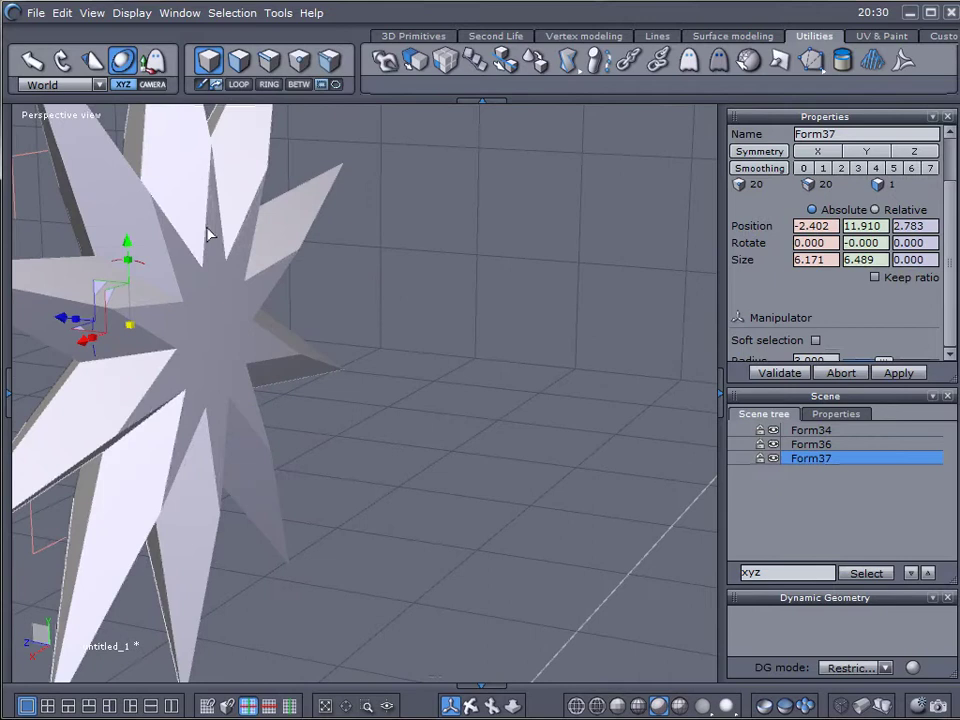
middle_drag(480, 450, 555, 450)
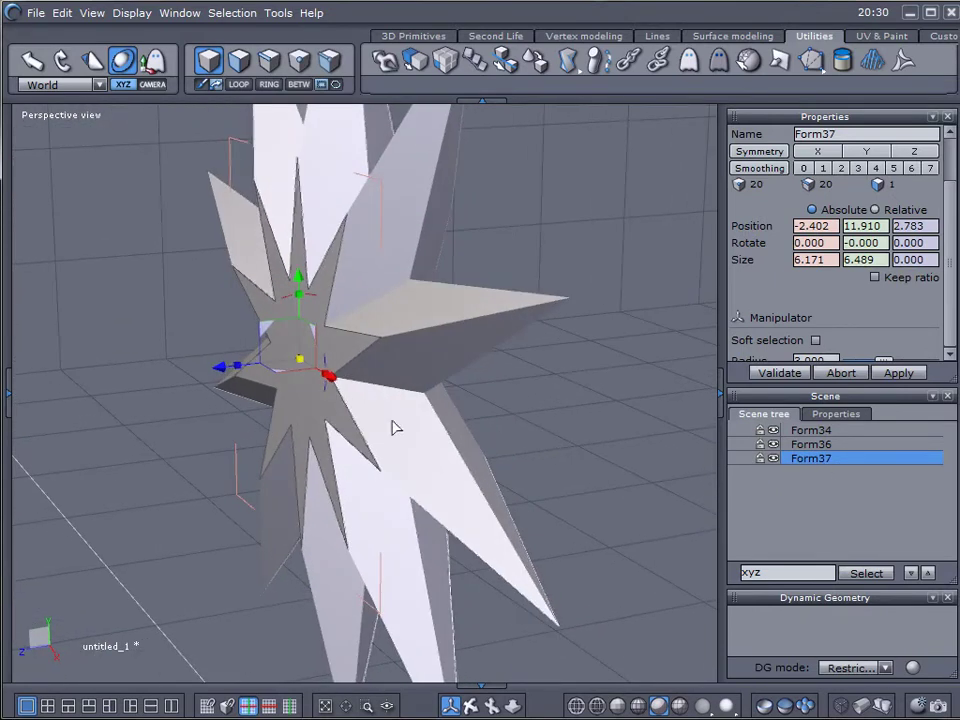
drag(222, 370, 197, 372)
key(ctrl+z)
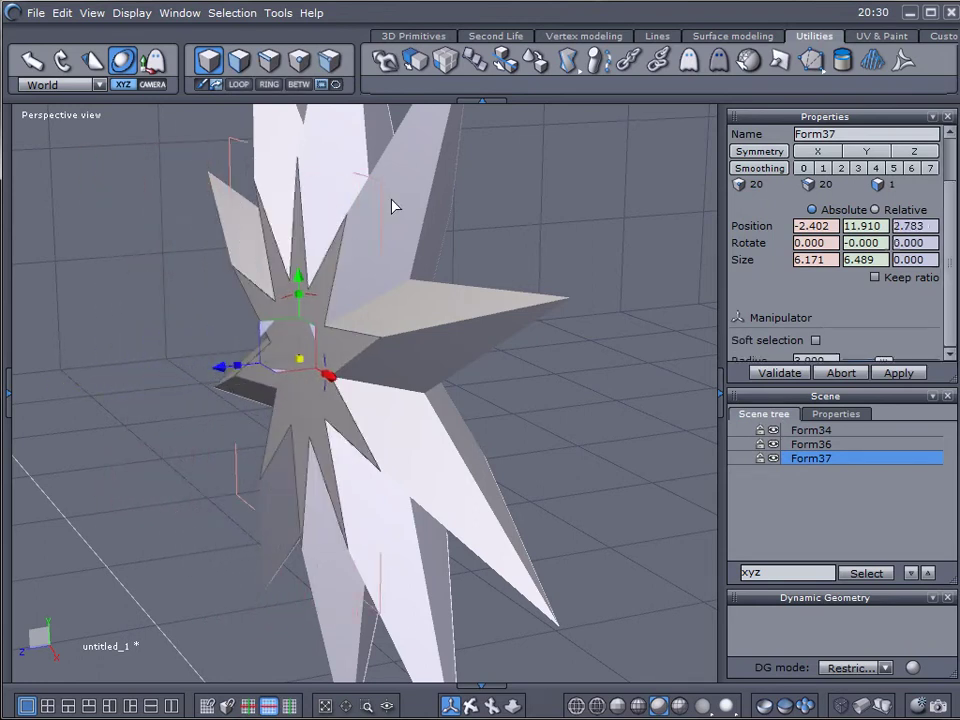
right_drag(194, 446, 224, 447)
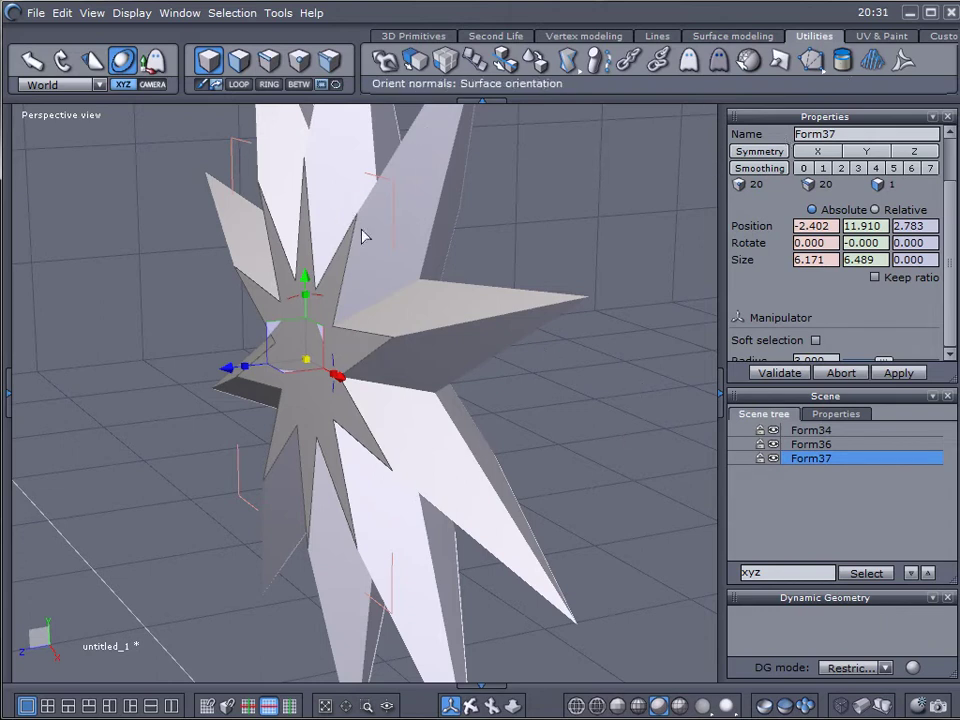
Weld Form37 and Form34 together into Form38
click(733, 40)
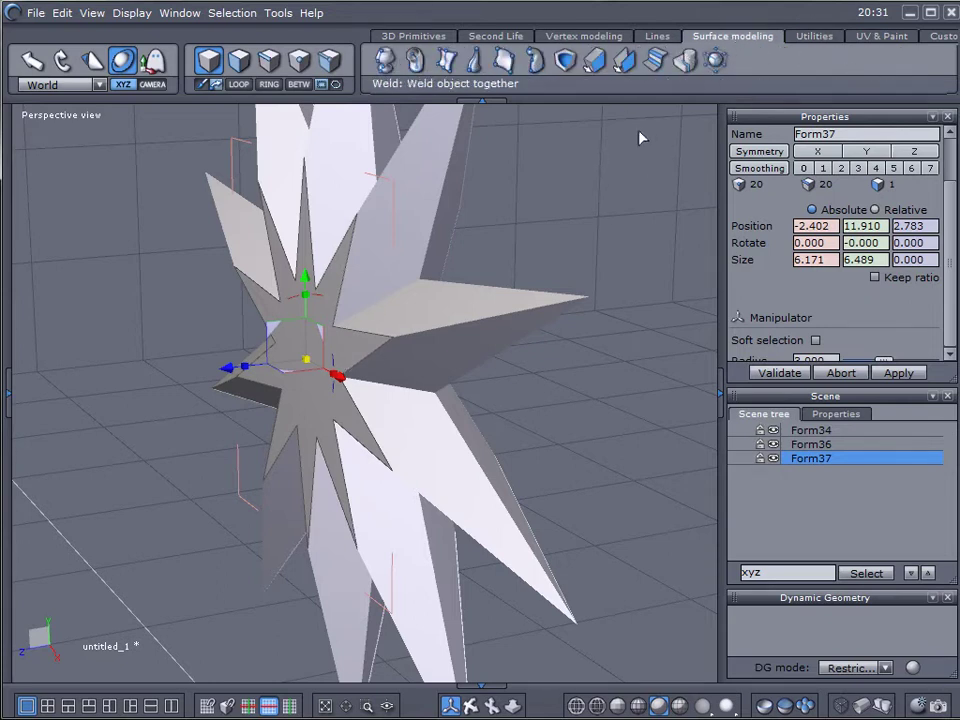
click(685, 60)
click(405, 322)
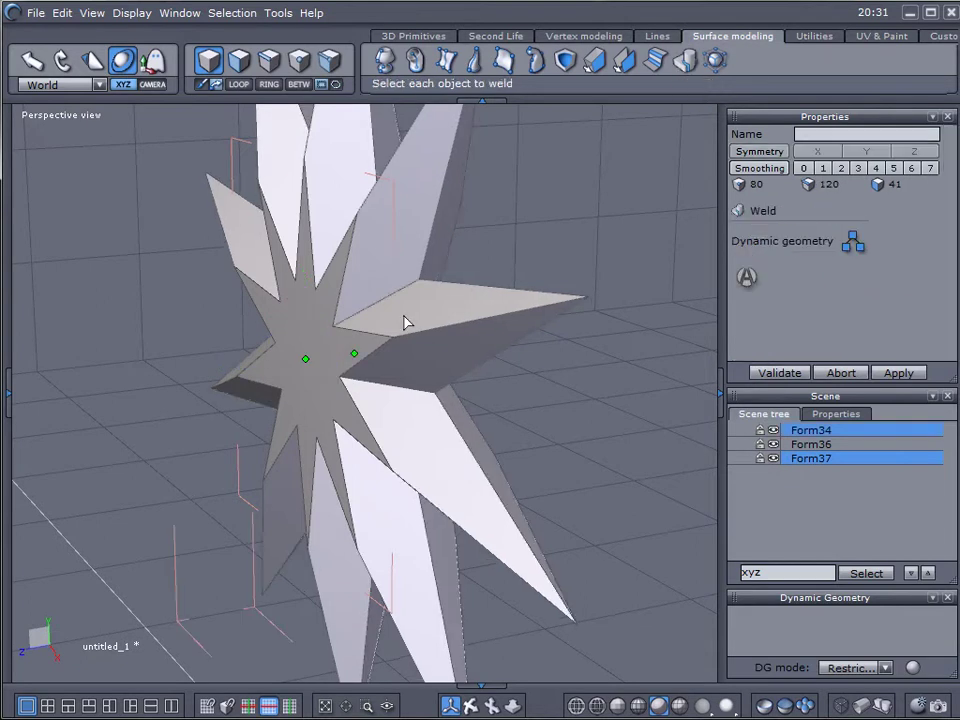
key(space)
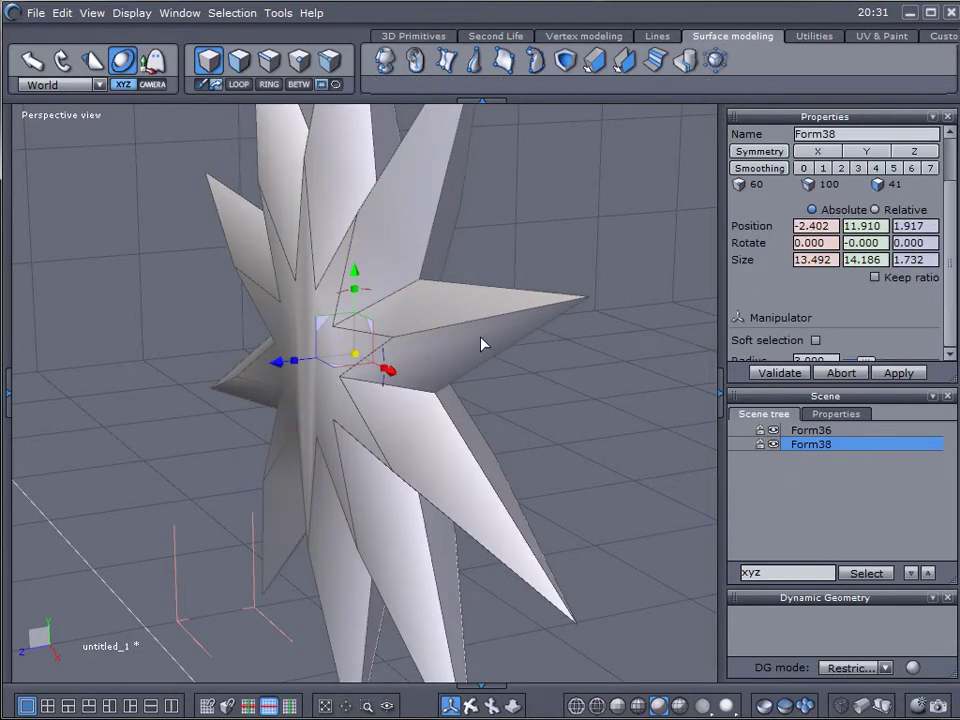
scroll(398, 432, up, 3)
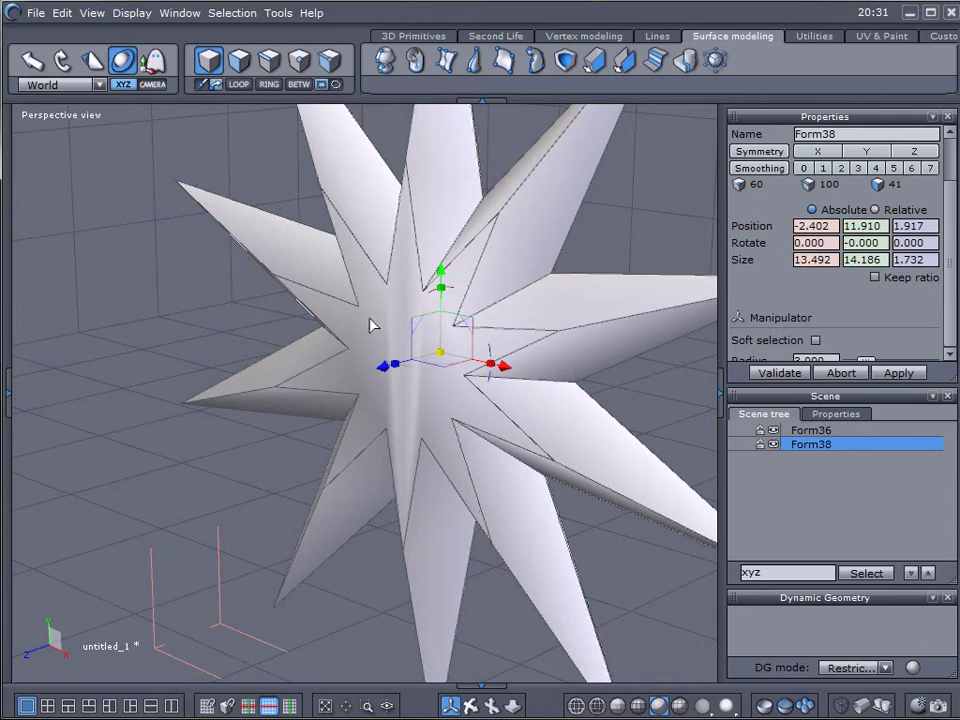
right_drag(371, 326, 272, 413)
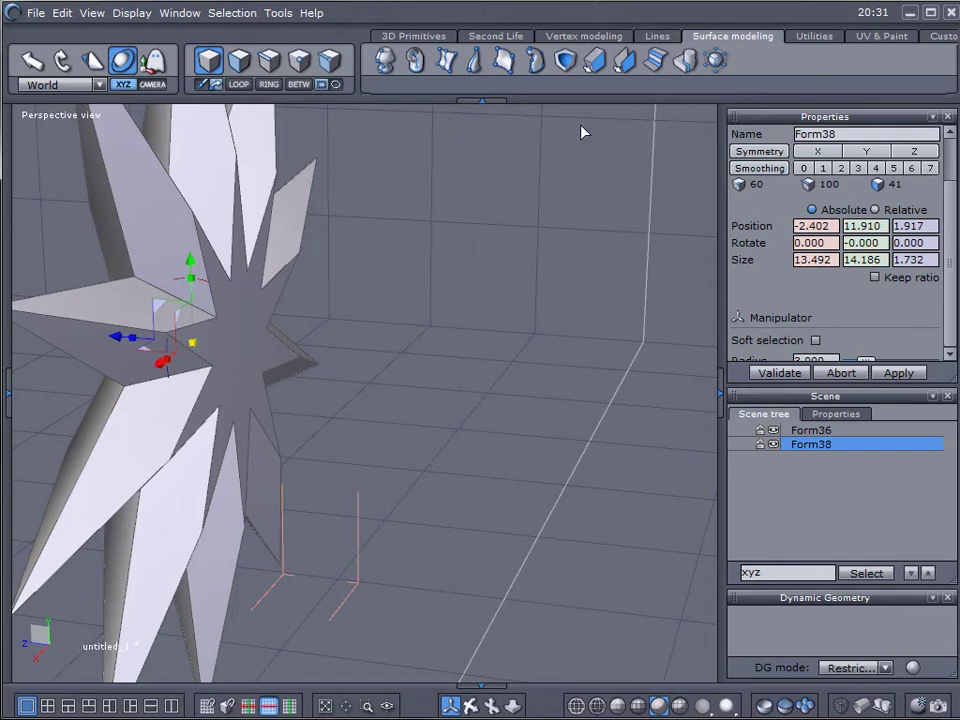
Weld Form38 with Form36 to produce the single object Form40
click(685, 60)
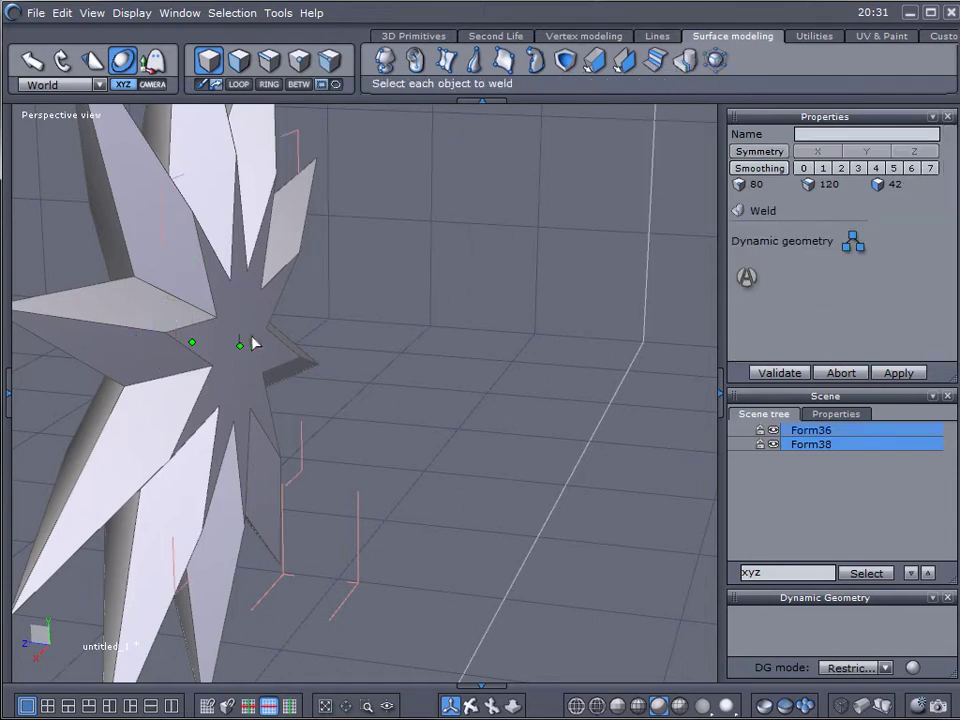
key(space)
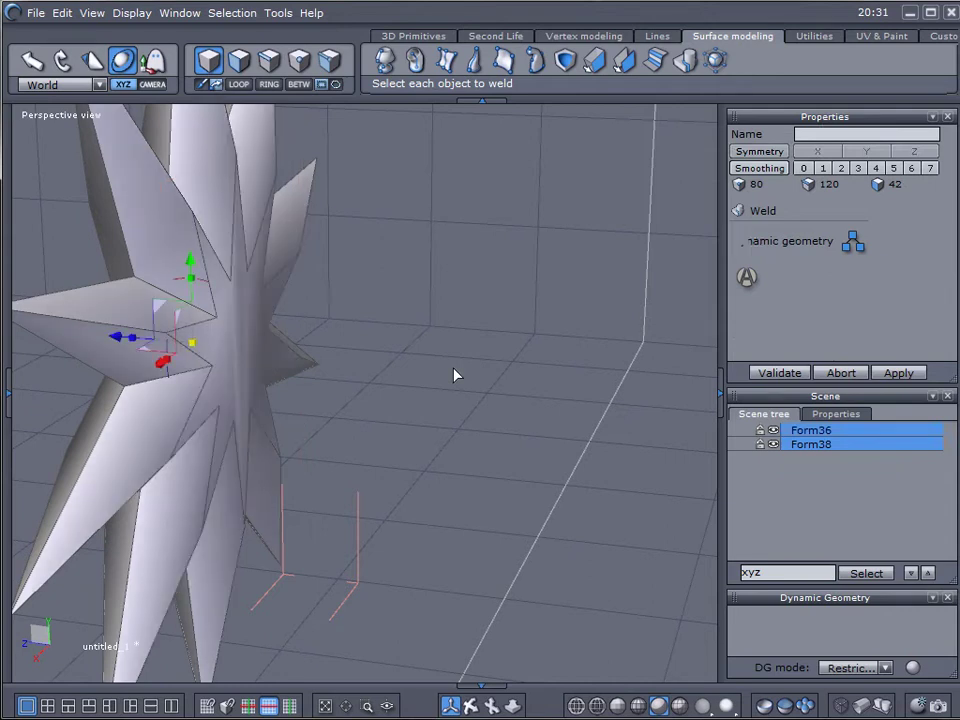
middle_drag(281, 433, 380, 428)
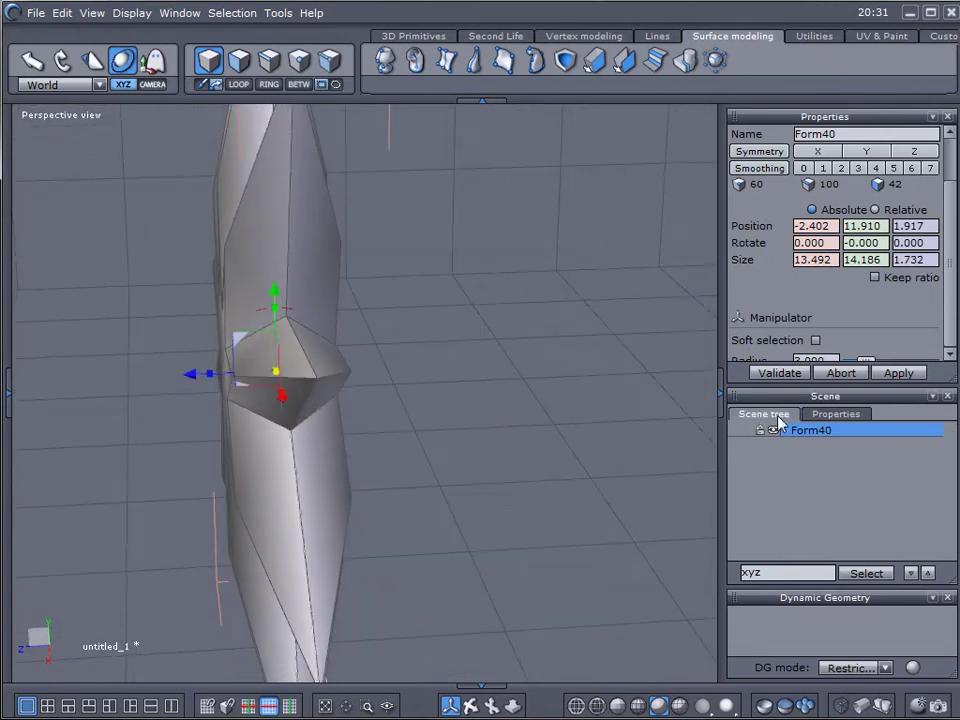
Scale Form40 along Z with the blue handle until Size Z reads 2.871
drag(212, 377, 167, 379)
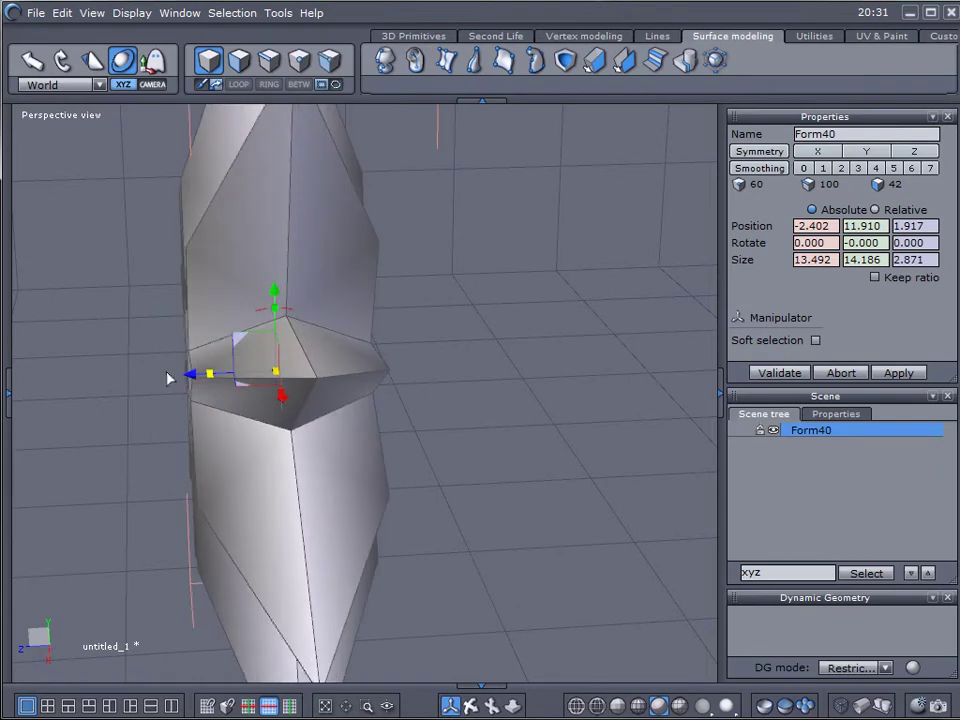
middle_drag(167, 379, 333, 397)
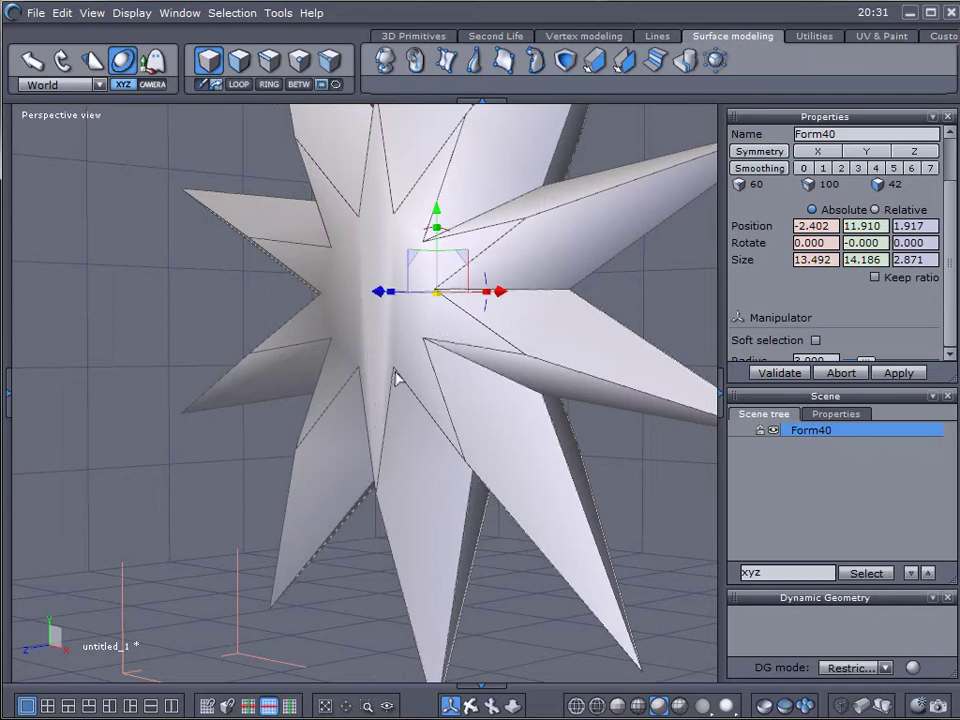
middle_drag(388, 381, 279, 199)
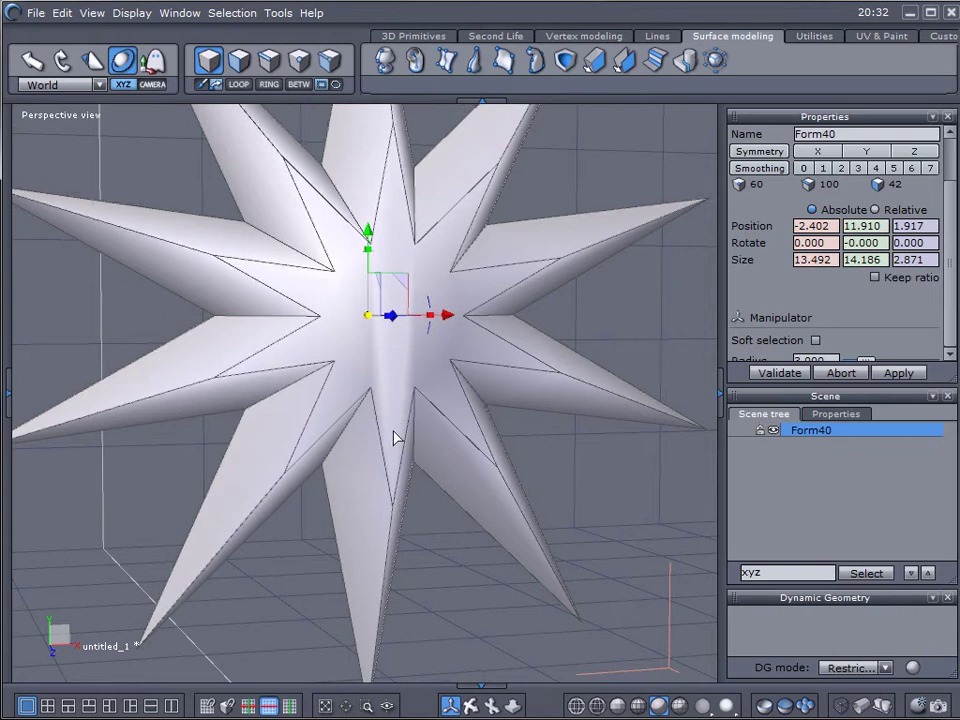
middle_drag(386, 401, 336, 394)
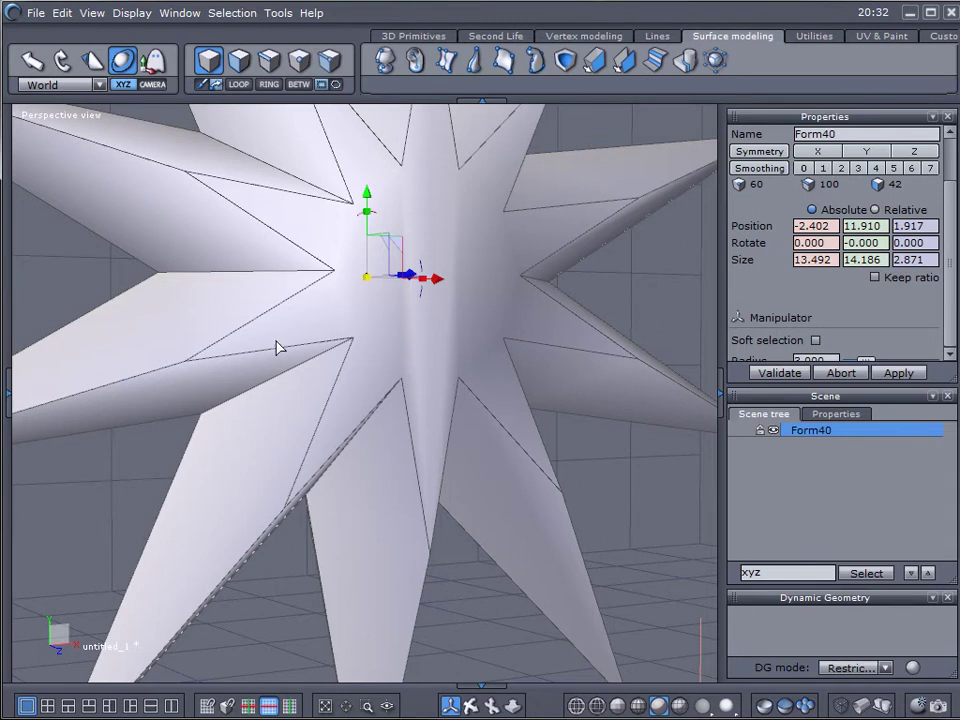
right_drag(278, 347, 251, 332)
Inspect the star from several angles, then select Form40 and delete it
drag(251, 332, 431, 392)
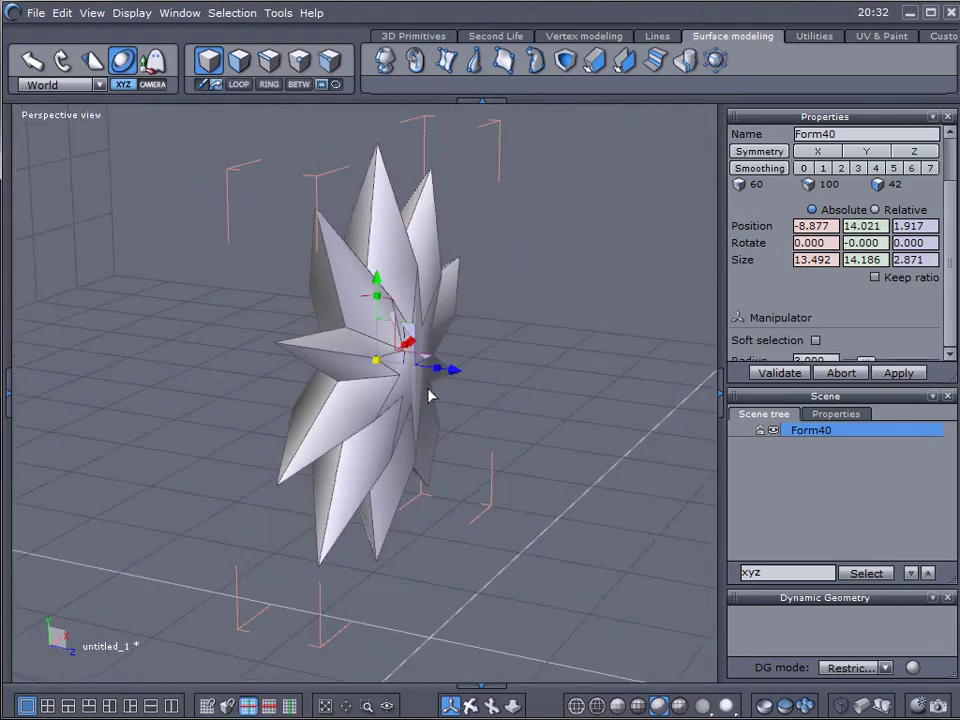
mouse_move(428, 396)
right_down()
mouse_move(300, 392)
mouse_move(259, 403)
mouse_move(412, 408)
right_up()
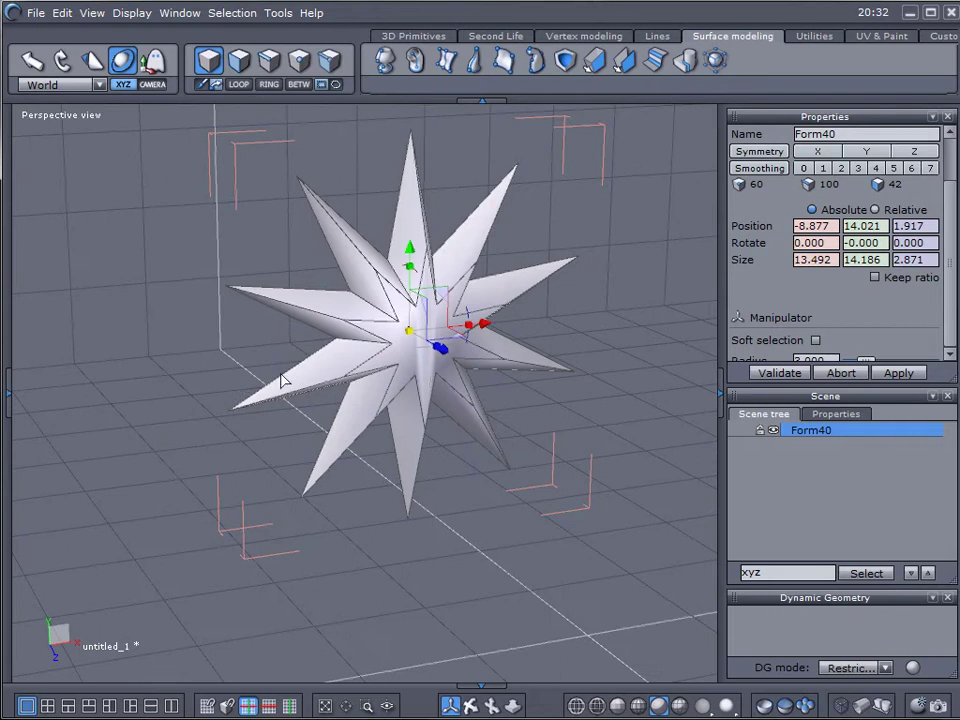
right_drag(283, 380, 563, 320)
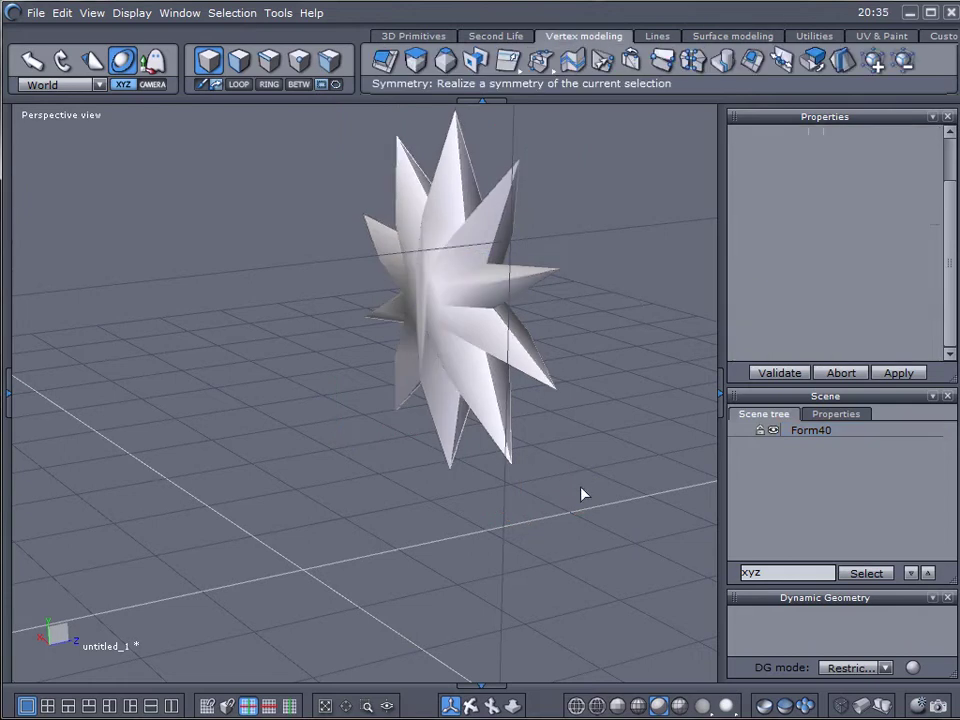
right_drag(583, 493, 593, 373)
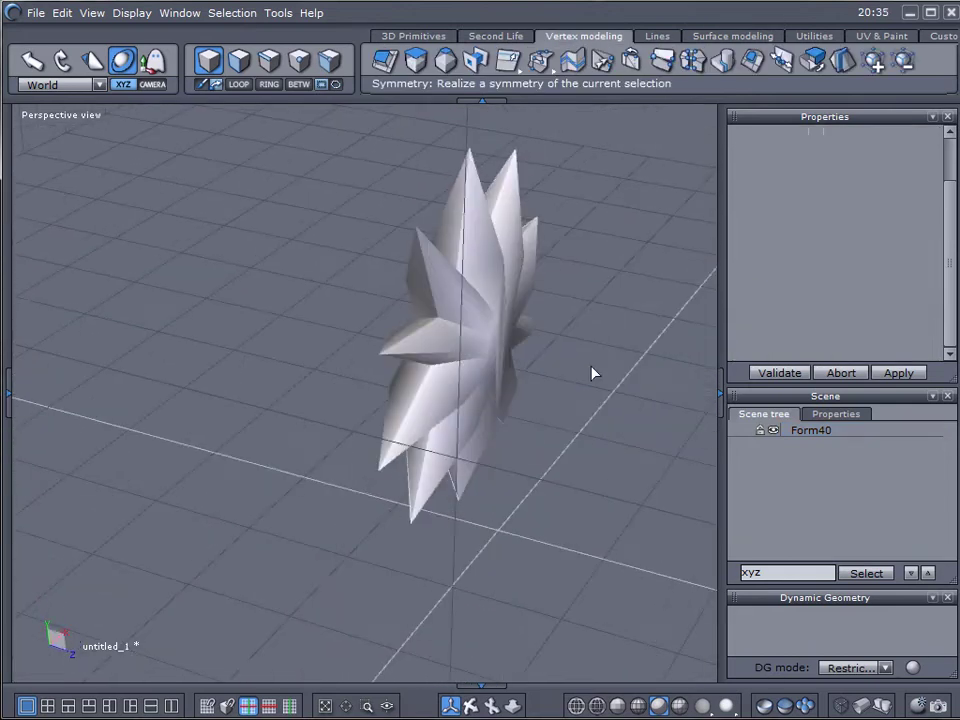
right_drag(323, 379, 250, 440)
right_drag(245, 309, 451, 404)
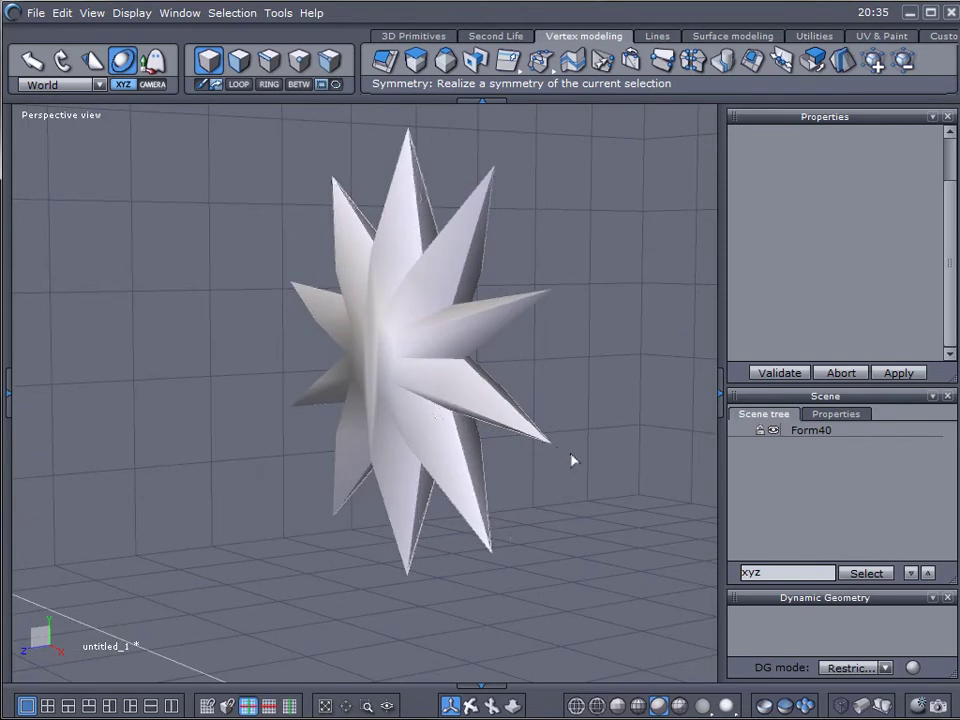
click(415, 391)
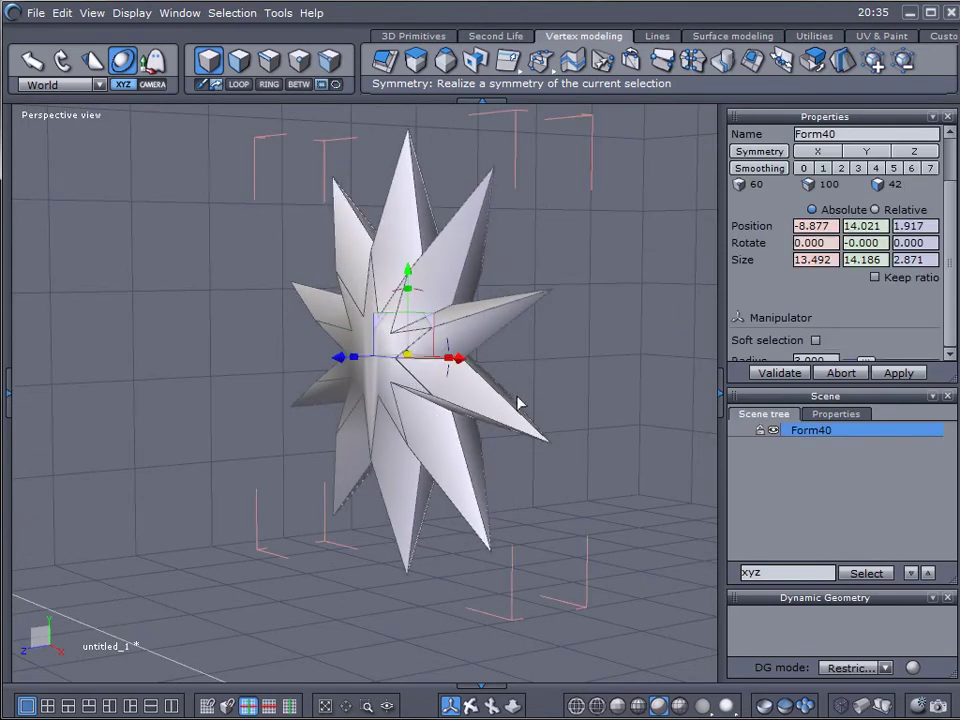
key(Delete)
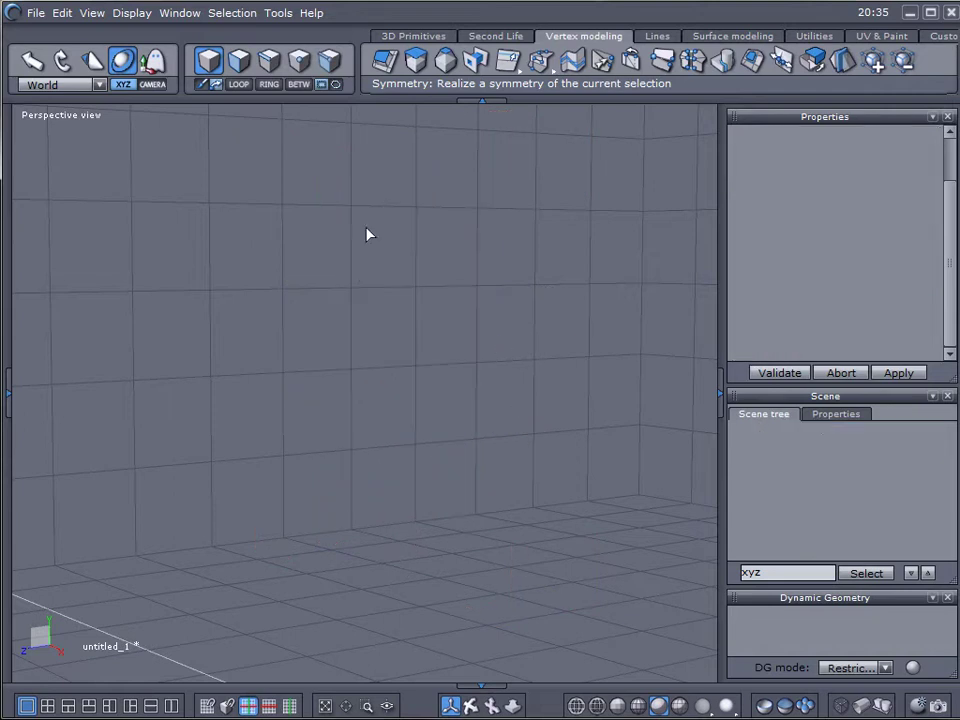
Draw a 20-point circle from its centre and move it down along Y
click(658, 38)
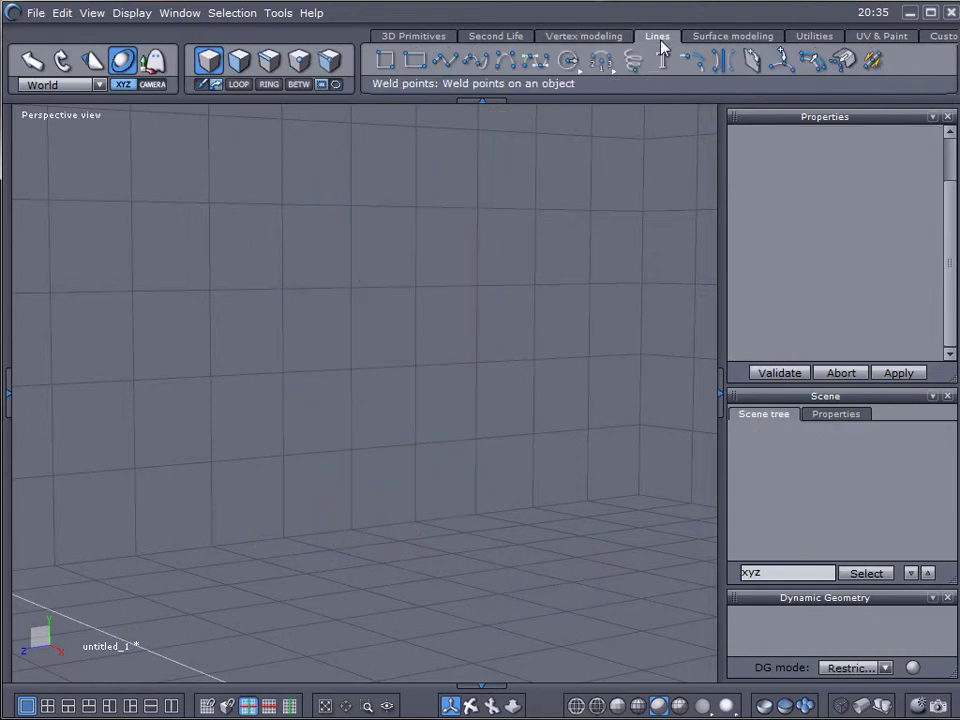
mouse_move(570, 66)
click(569, 92)
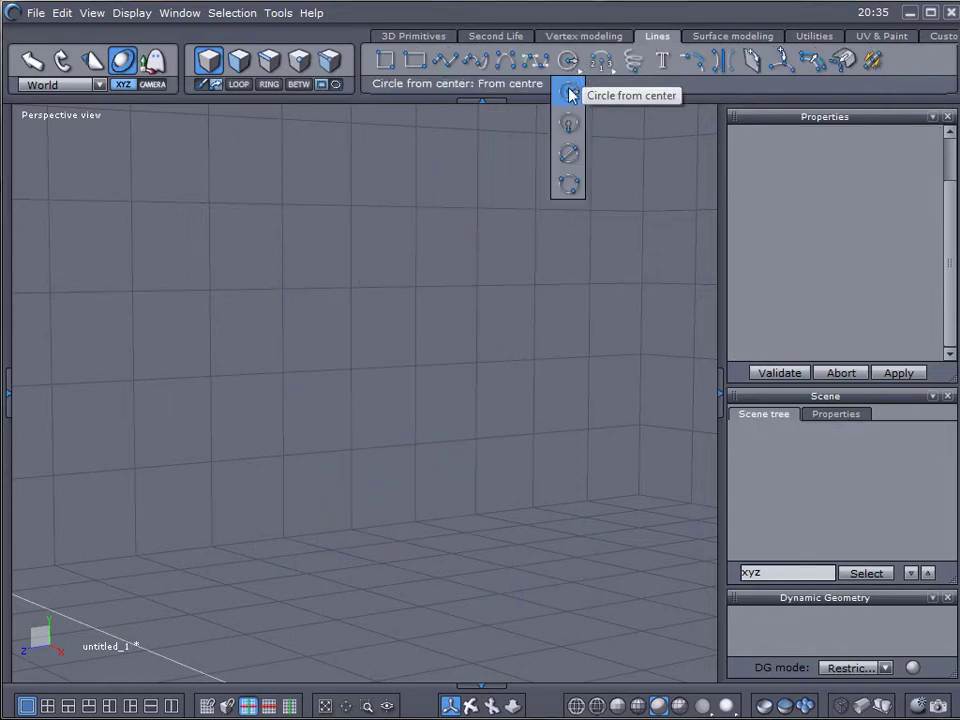
click(317, 288)
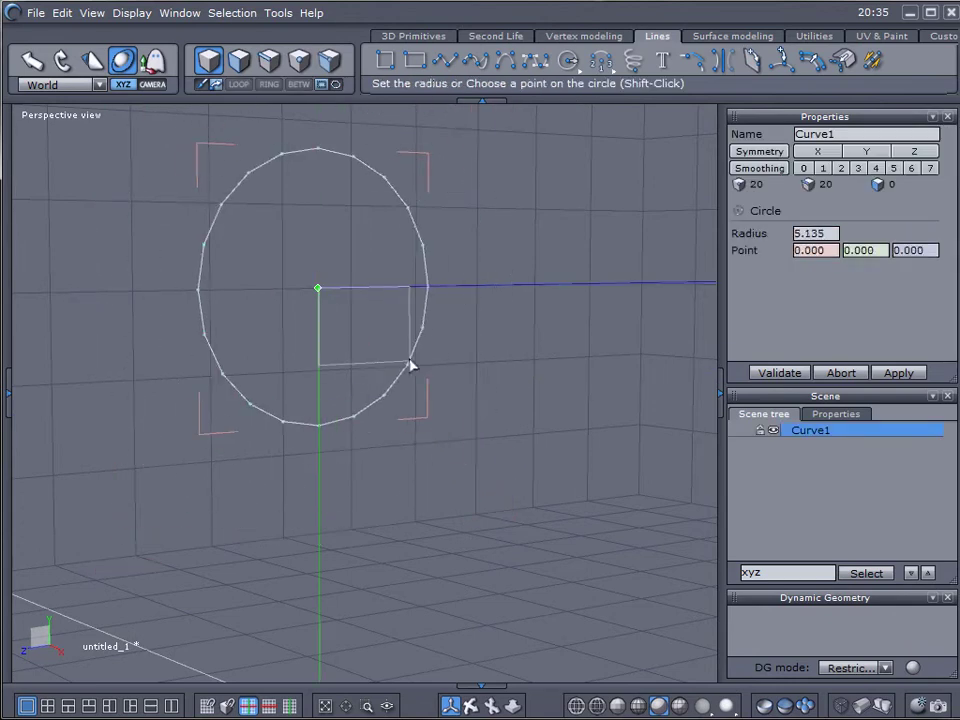
click(473, 389)
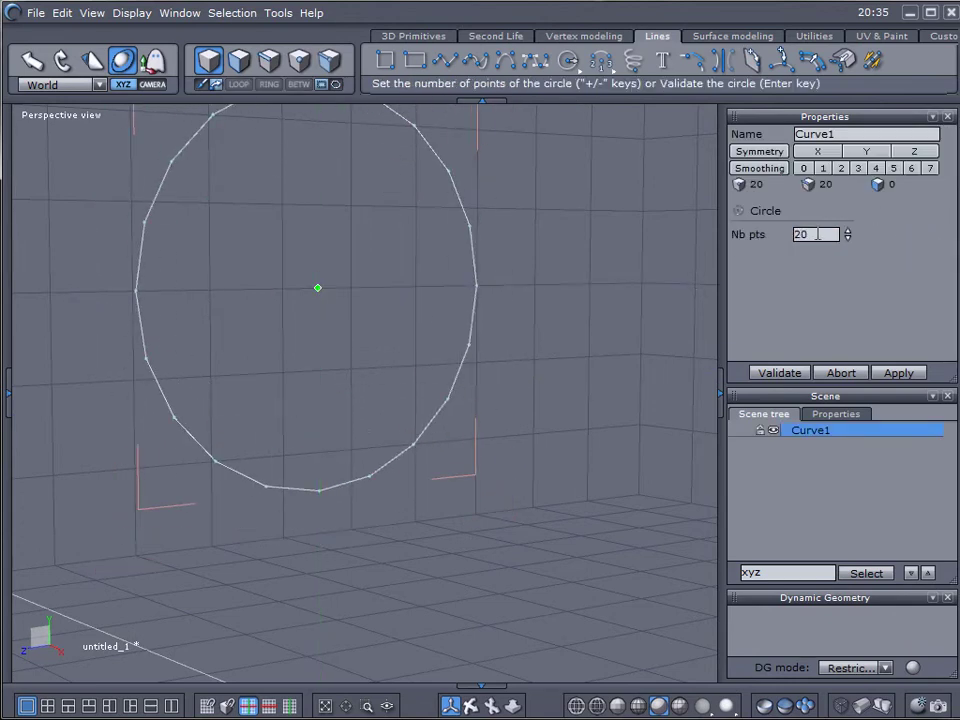
key(Return)
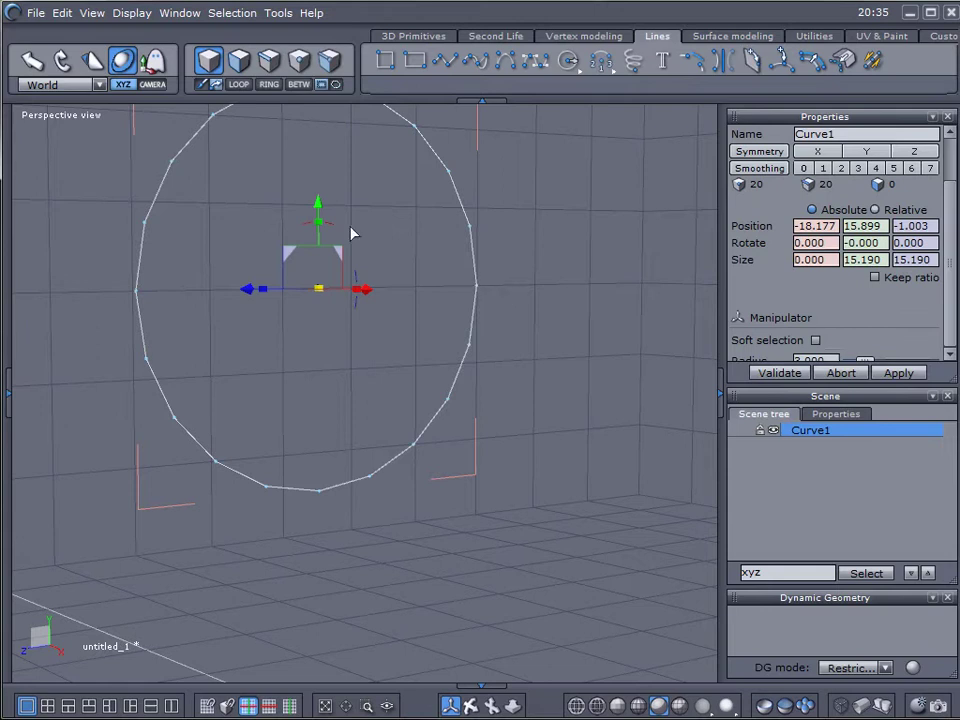
drag(318, 203, 315, 272)
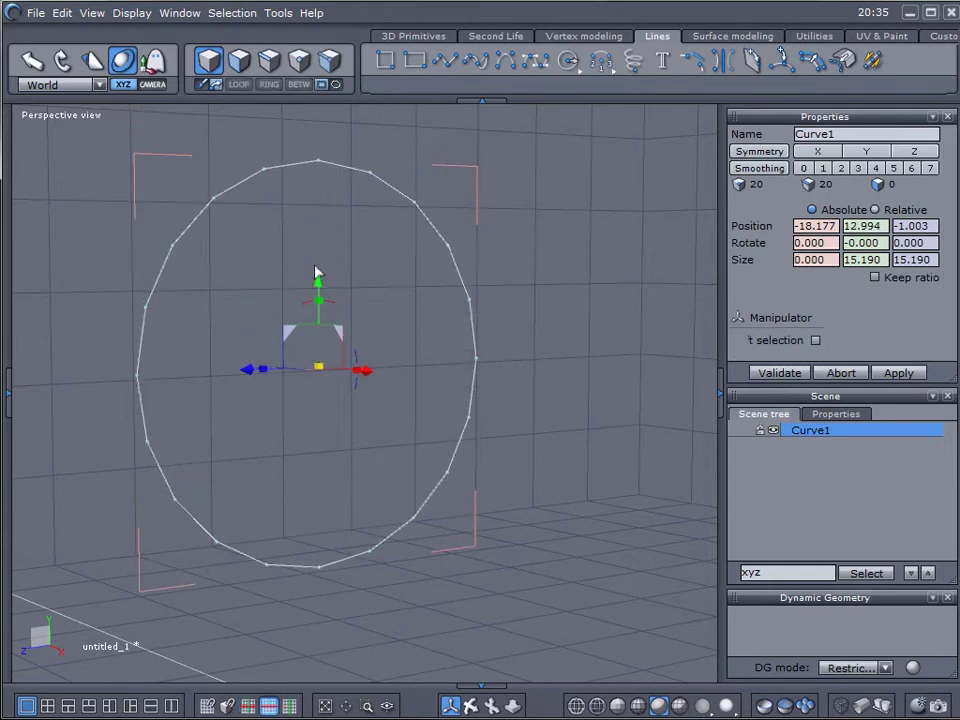
Switch to point selection and box-select all of the circle's points
click(299, 60)
click(416, 204)
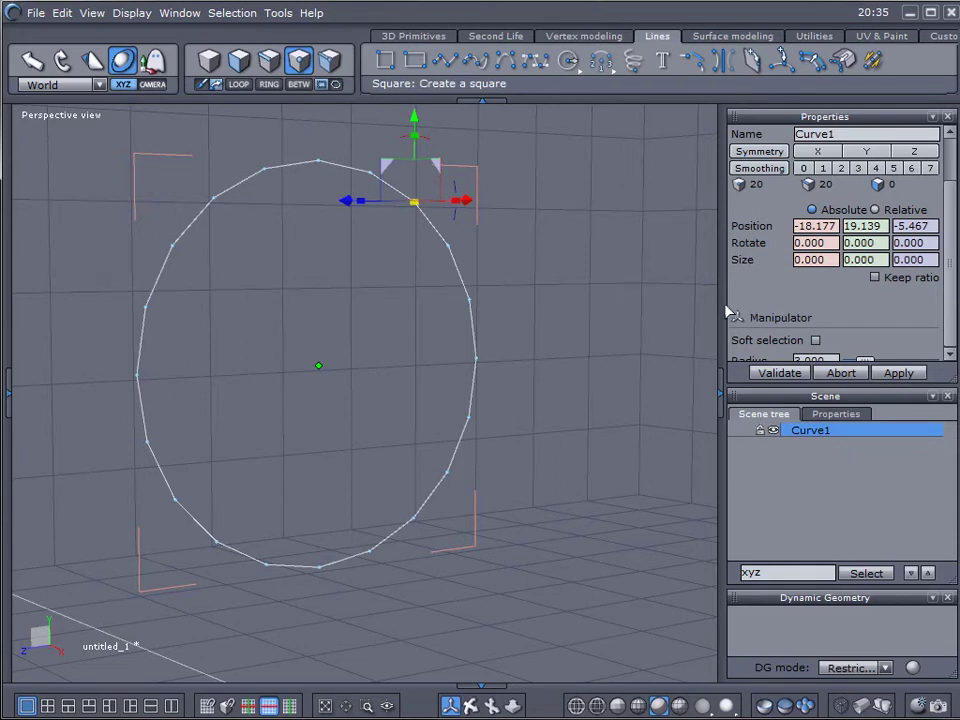
click(447, 247)
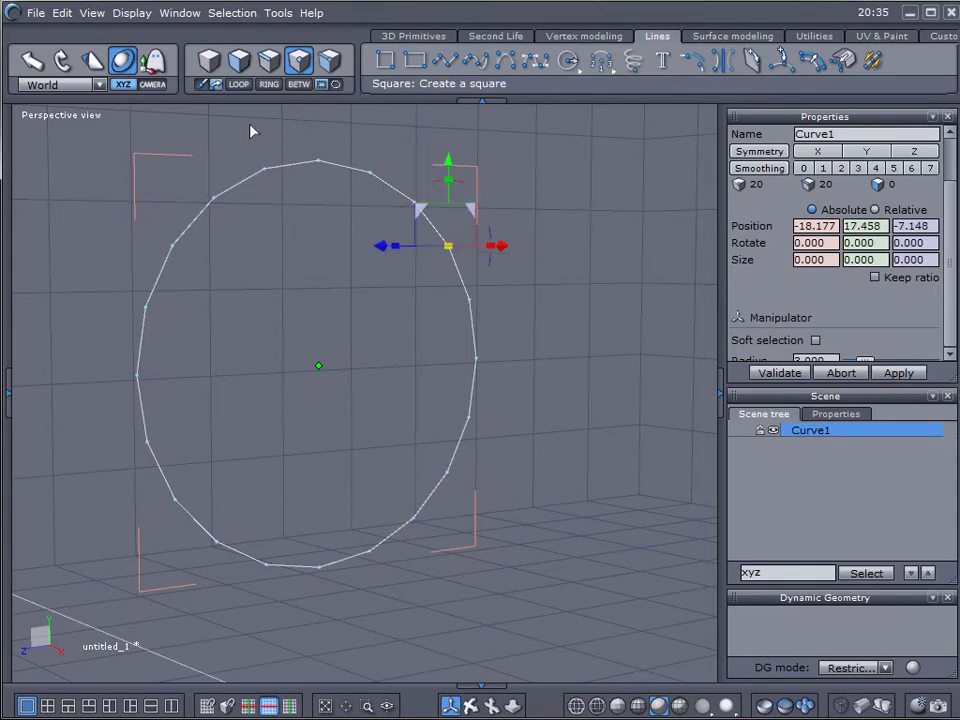
drag(86, 128, 558, 600)
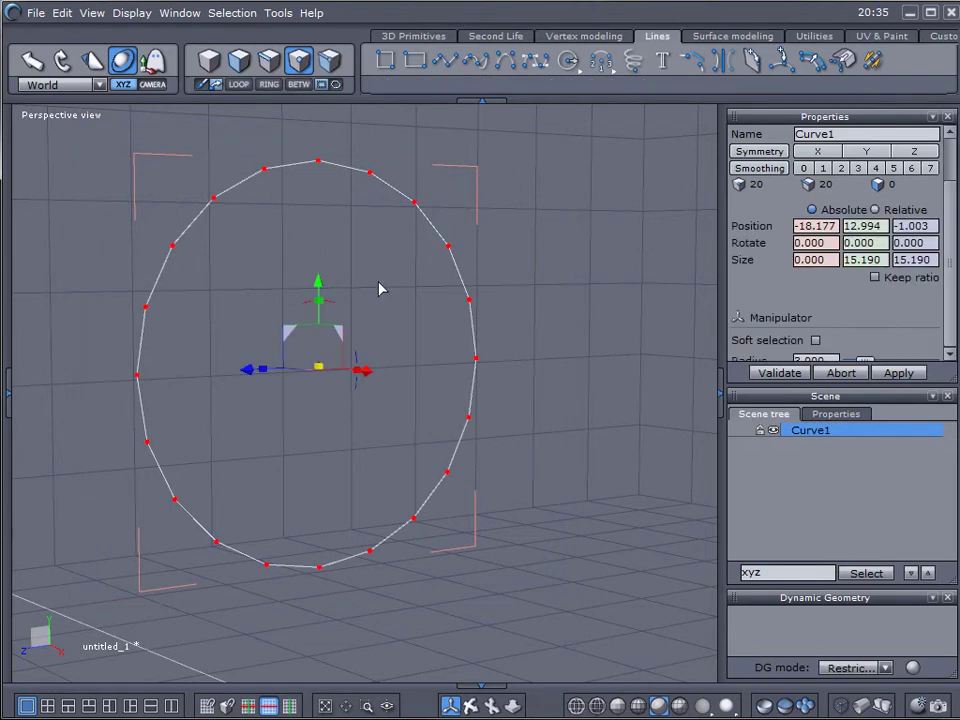
scroll(953, 245, down, 1)
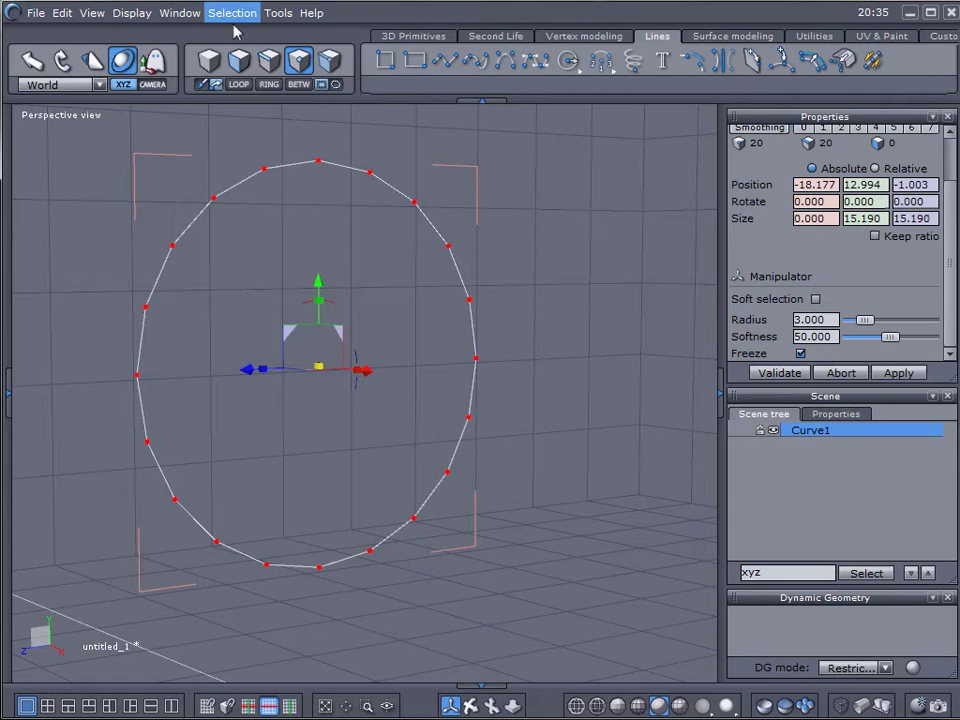
Deselect four points along the circle's right side, from upper to lower right
ctrl+click(414, 202)
ctrl+click(470, 300)
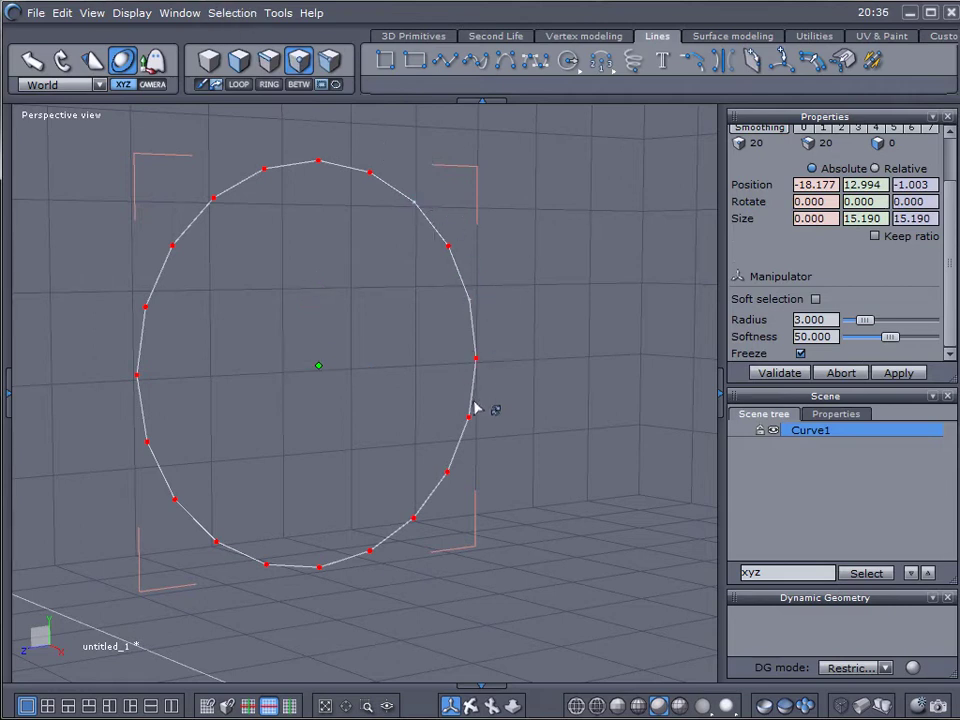
ctrl+click(468, 416)
ctrl+click(414, 518)
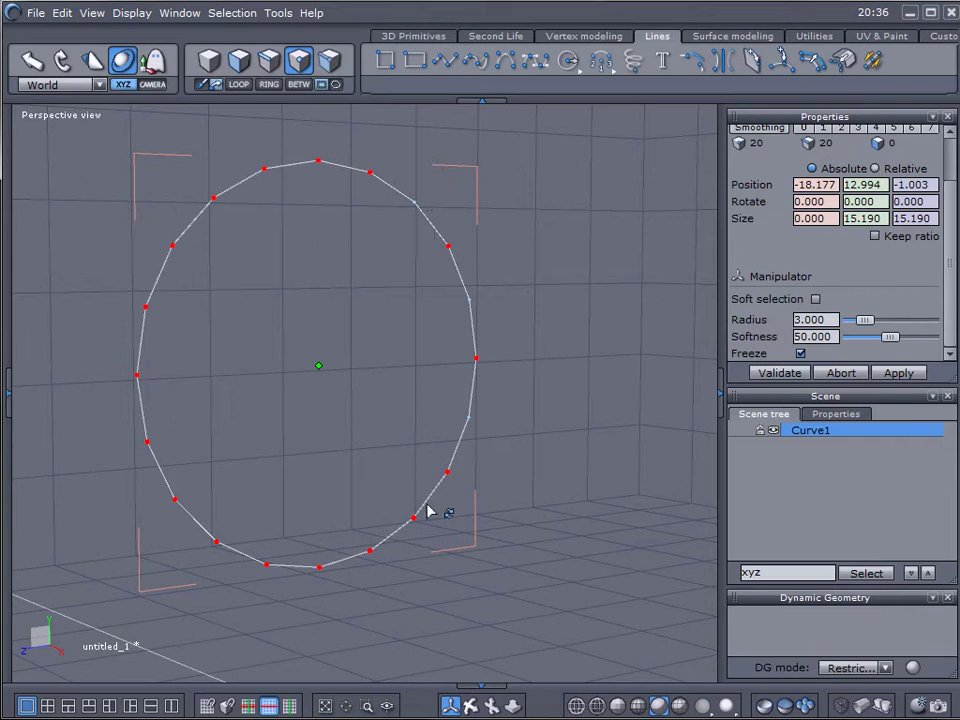
Deselect the bottom point, then select every other point with '1 over n' set to 2
ctrl+click(320, 567)
click(232, 13)
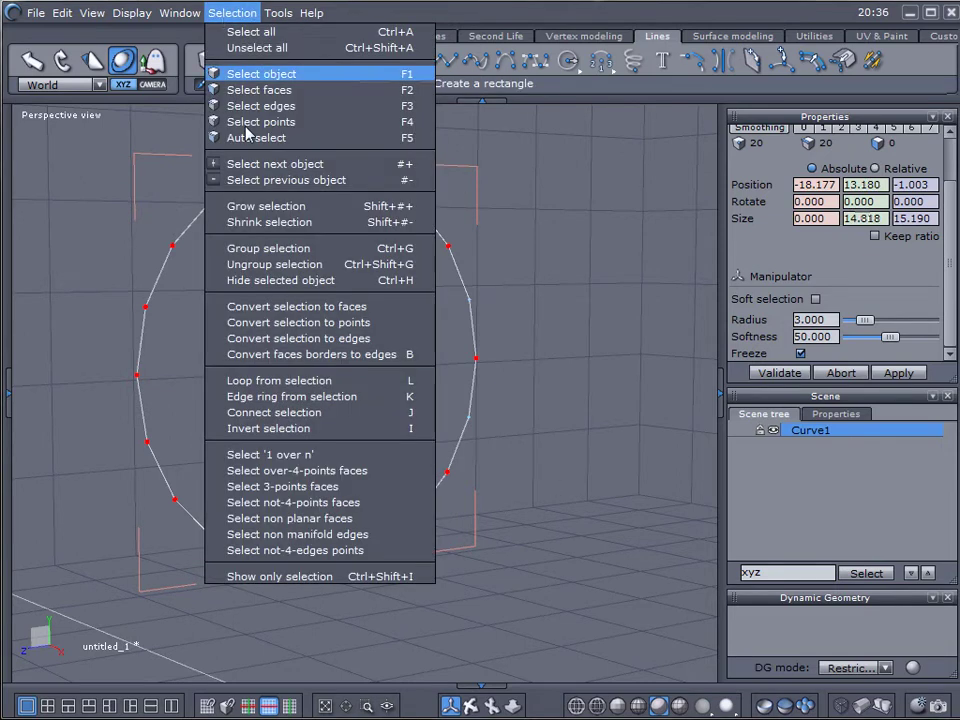
click(310, 455)
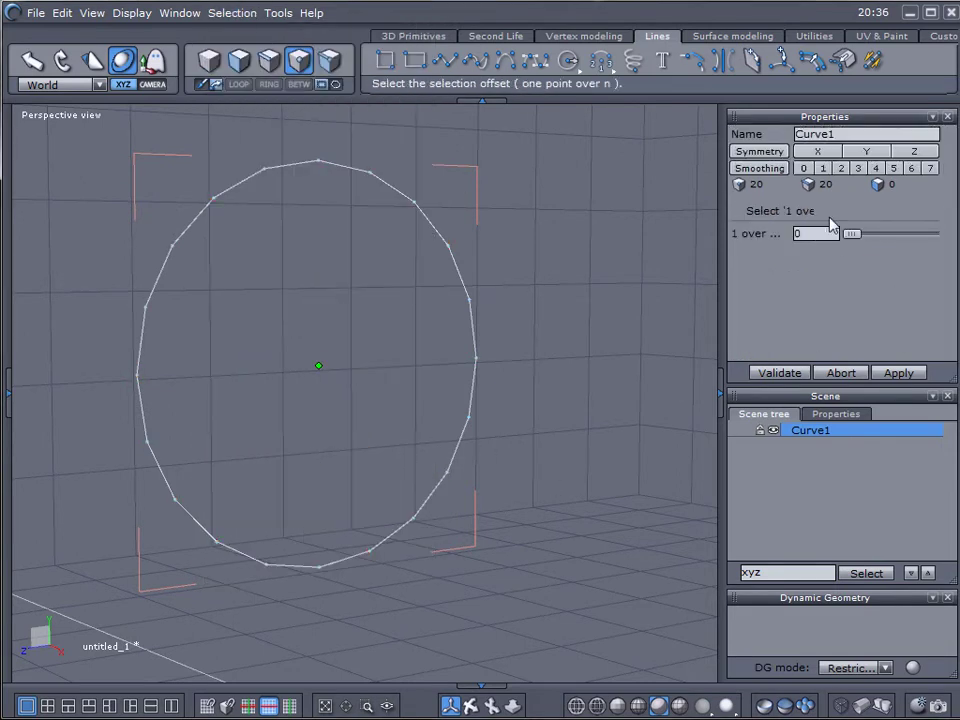
text(2)
click(782, 374)
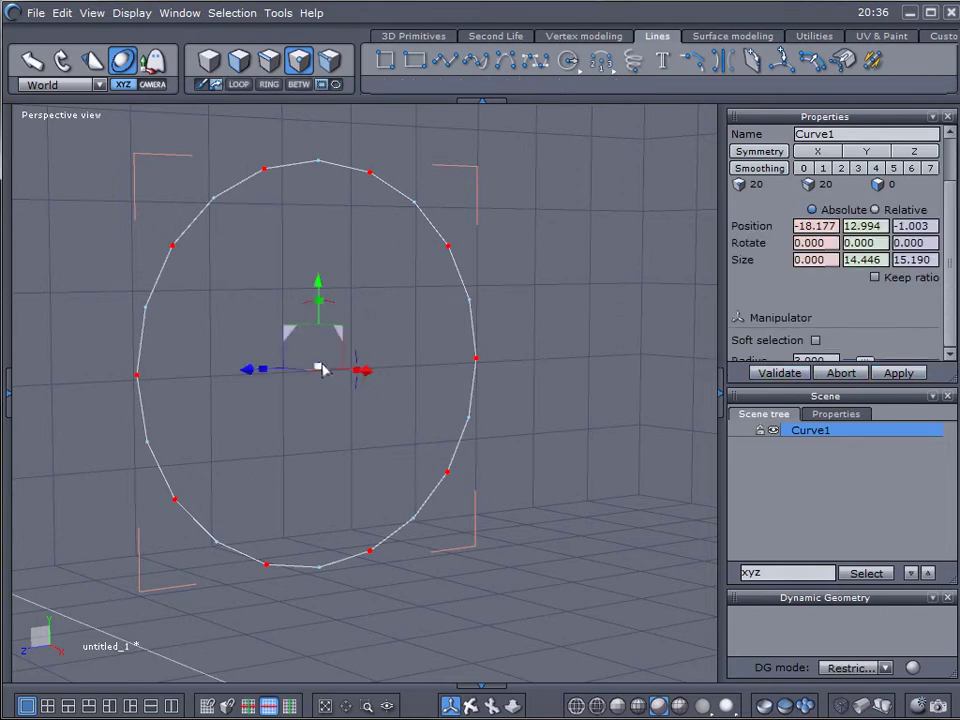
Scale the alternate points inward into a star, then thicken it into Form44
drag(320, 370, 225, 379)
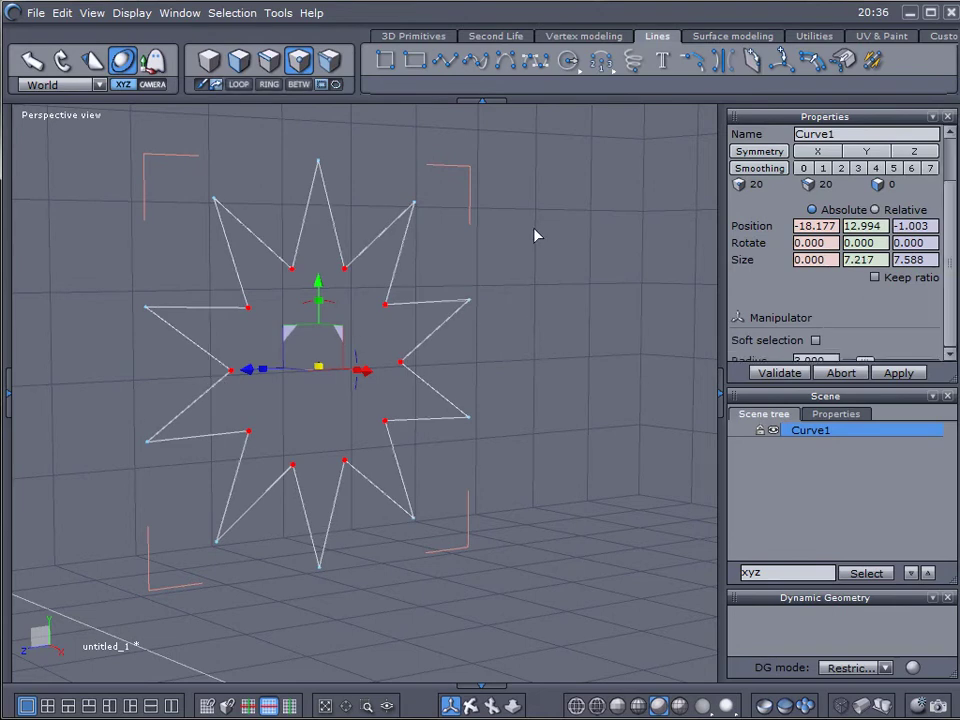
click(737, 37)
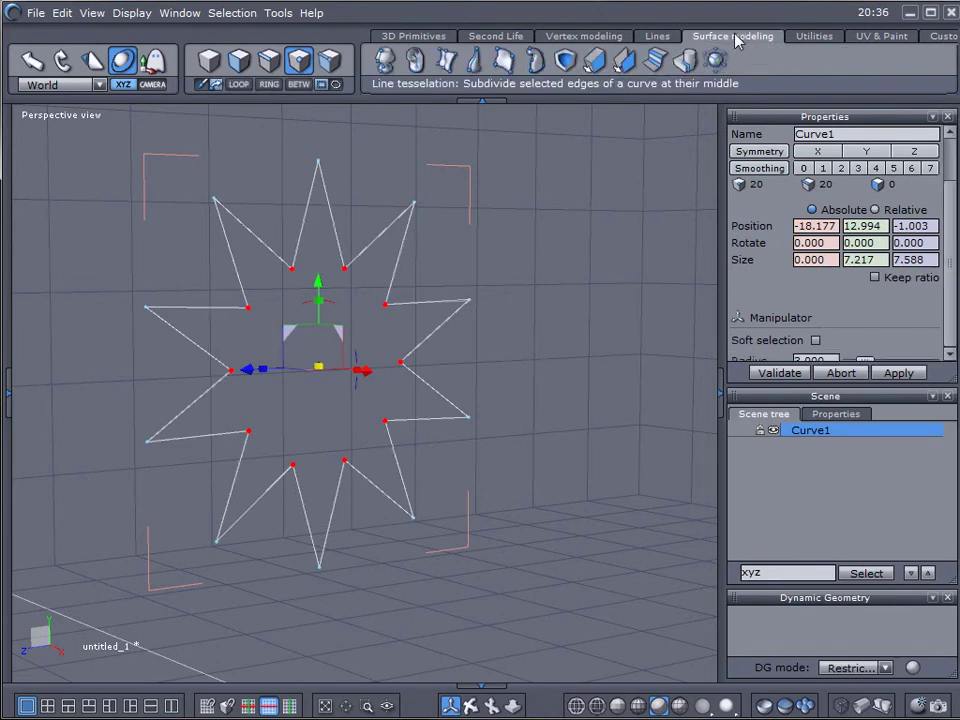
click(624, 60)
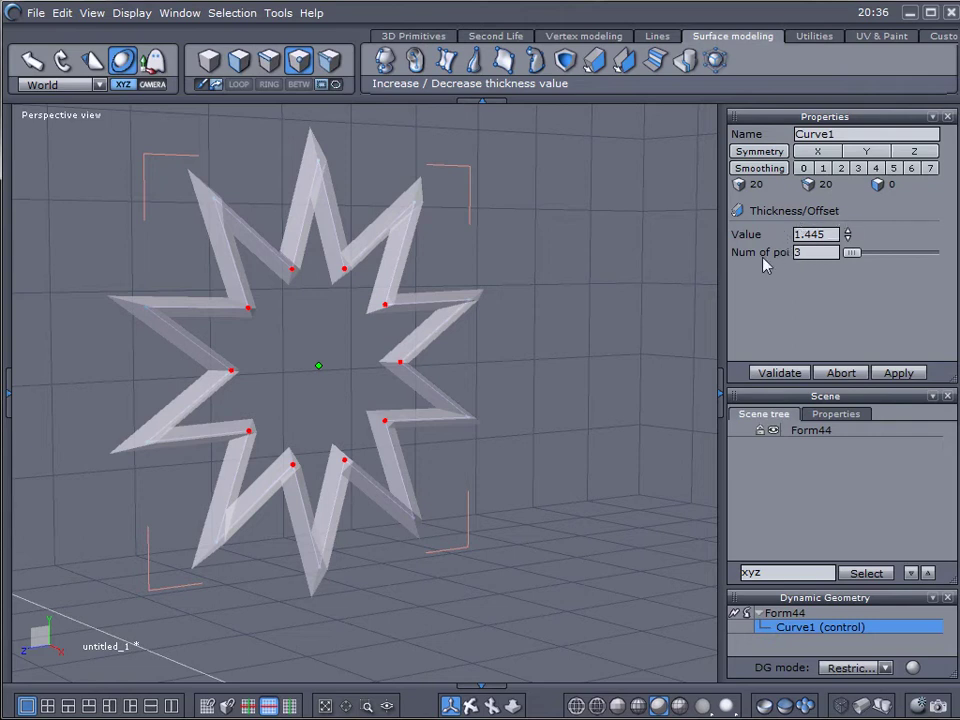
click(605, 333)
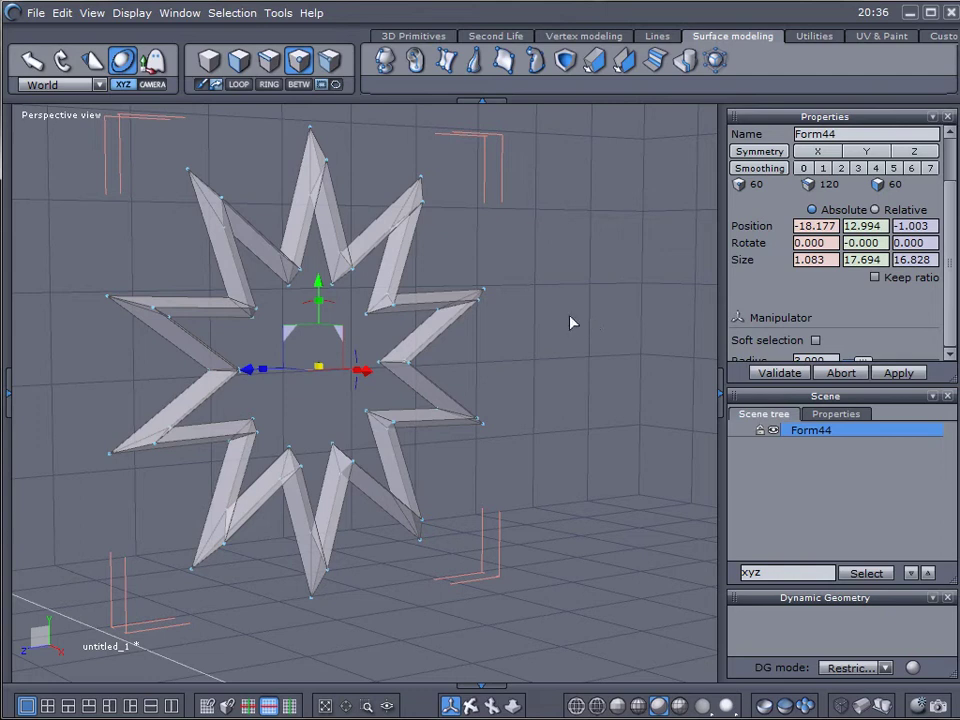
middle_drag(302, 424, 401, 452)
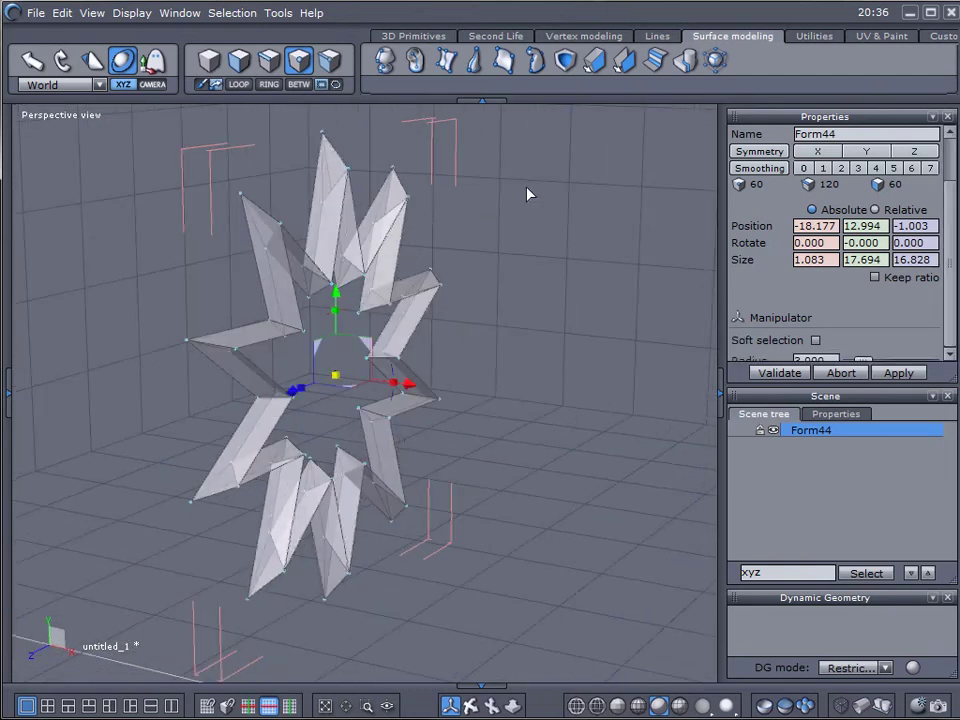
Loop-select the ring of twenty inner faces on Form44 and delete them
click(626, 37)
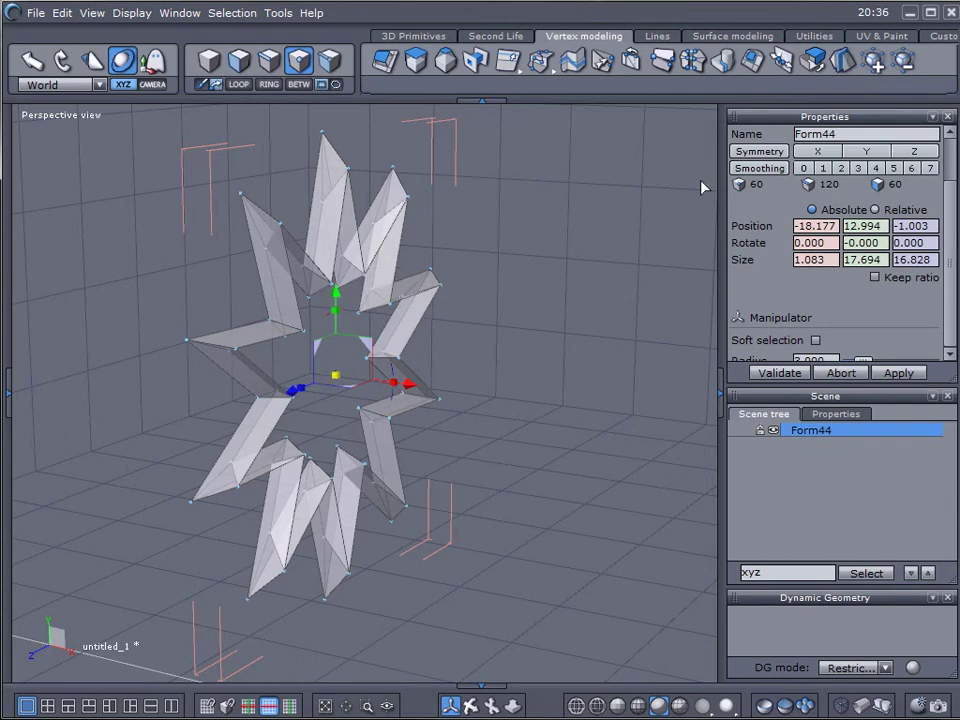
click(238, 60)
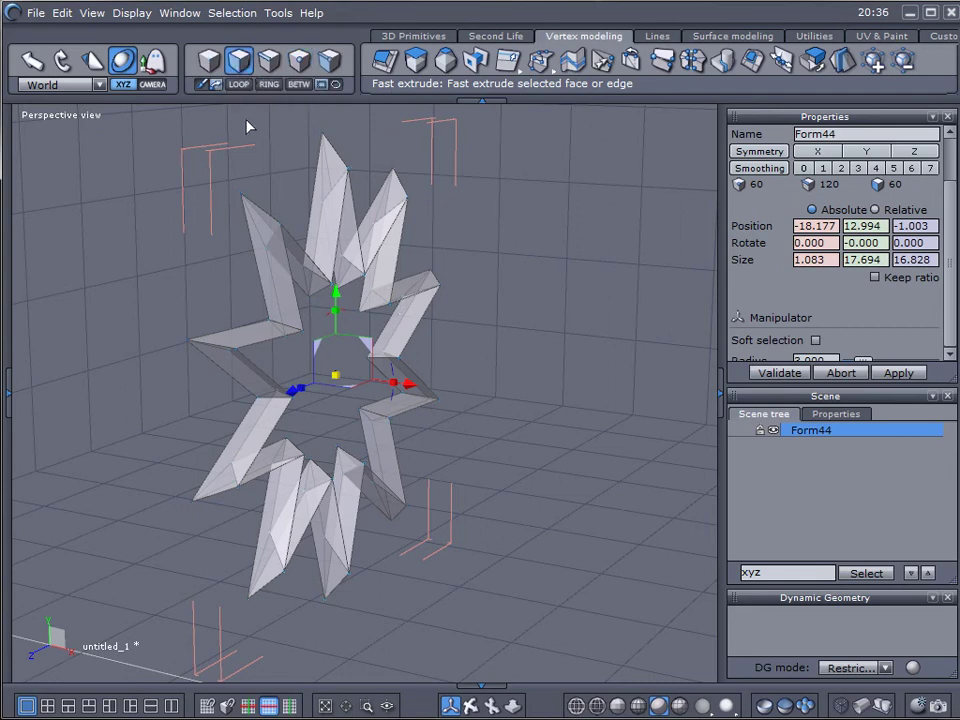
click(387, 281)
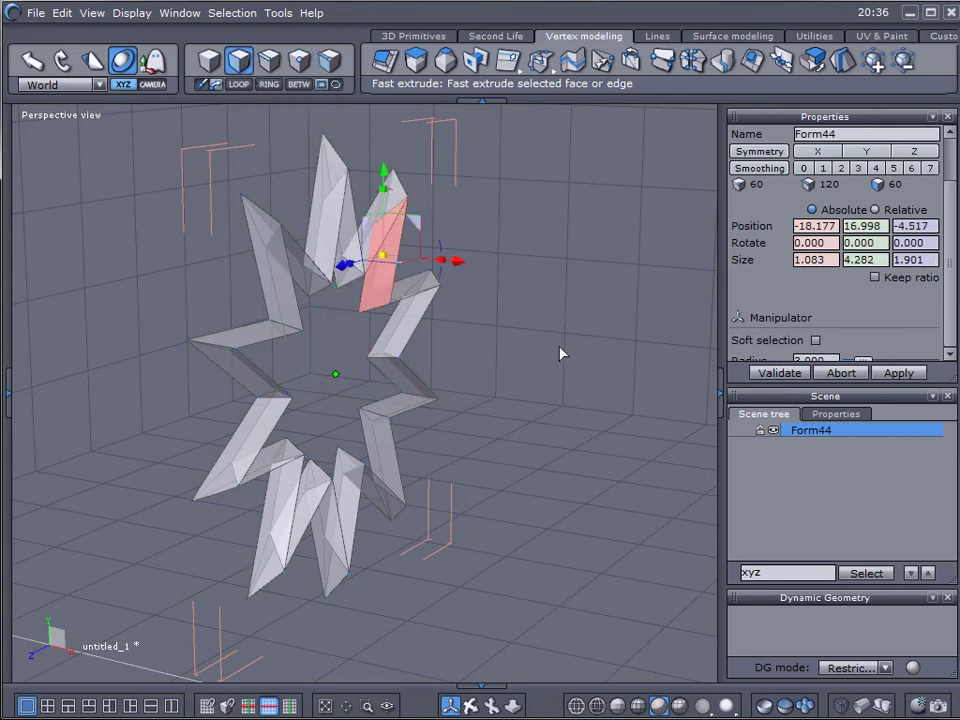
key(l)
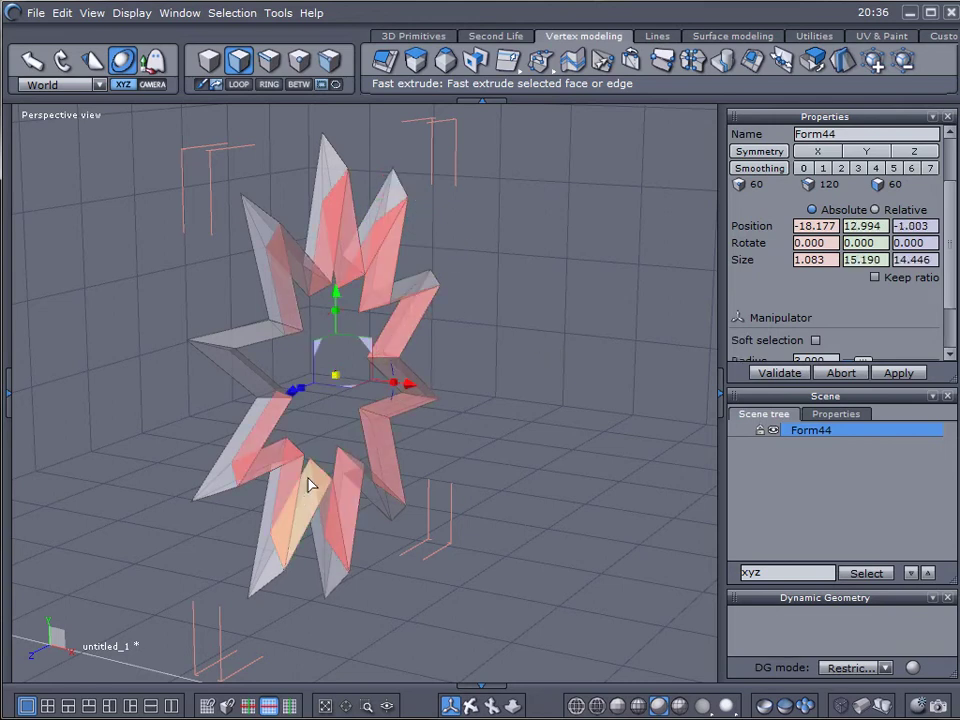
click(462, 475)
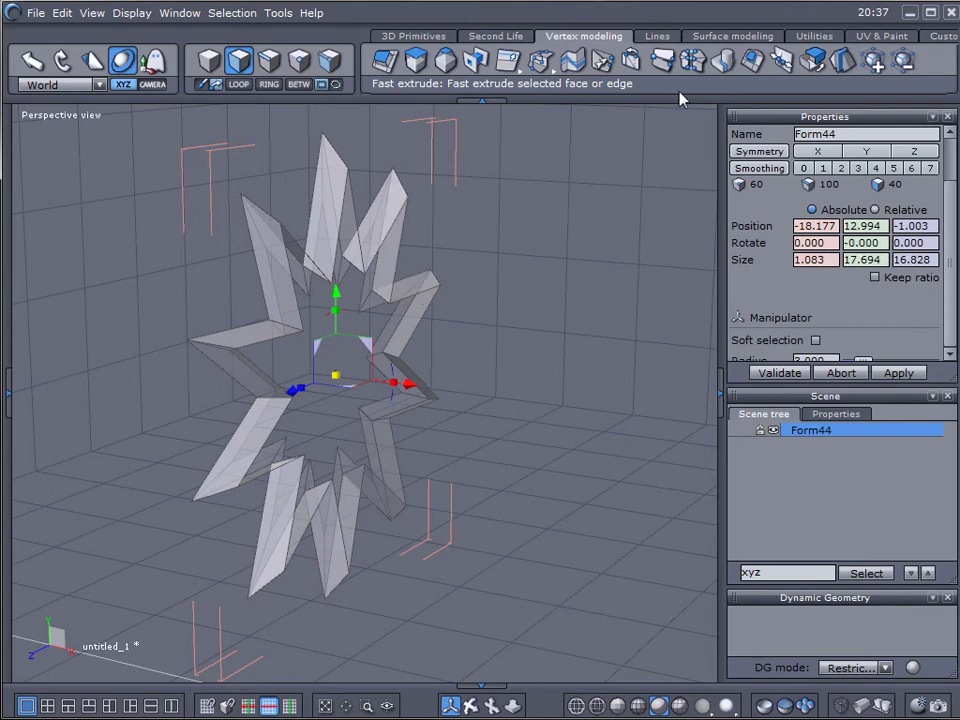
Cap the first star-shaped opening with Close
click(750, 62)
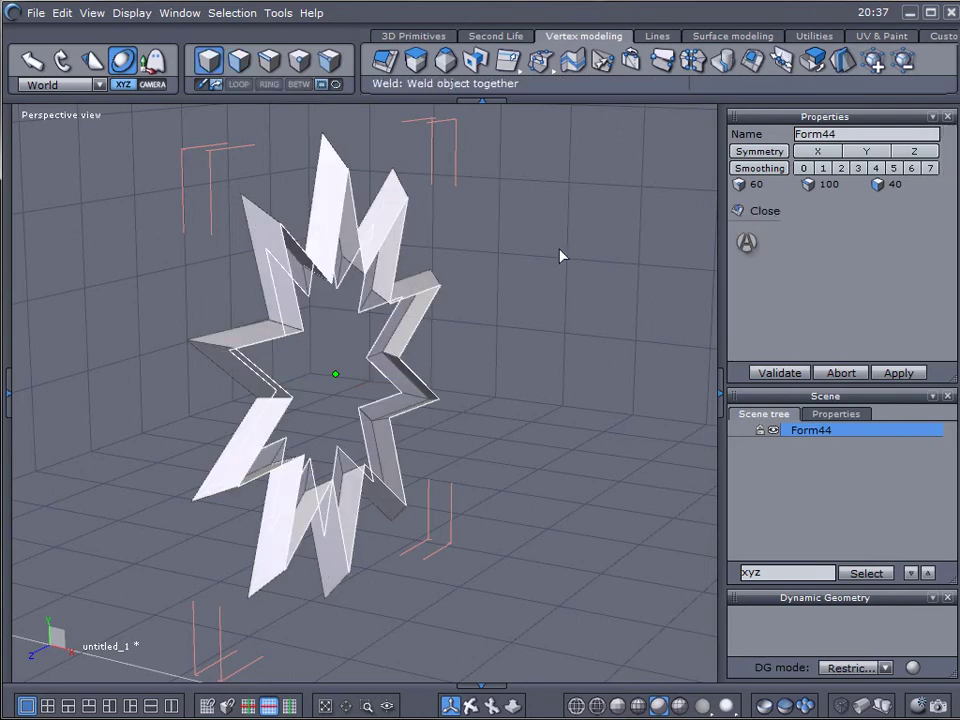
click(376, 380)
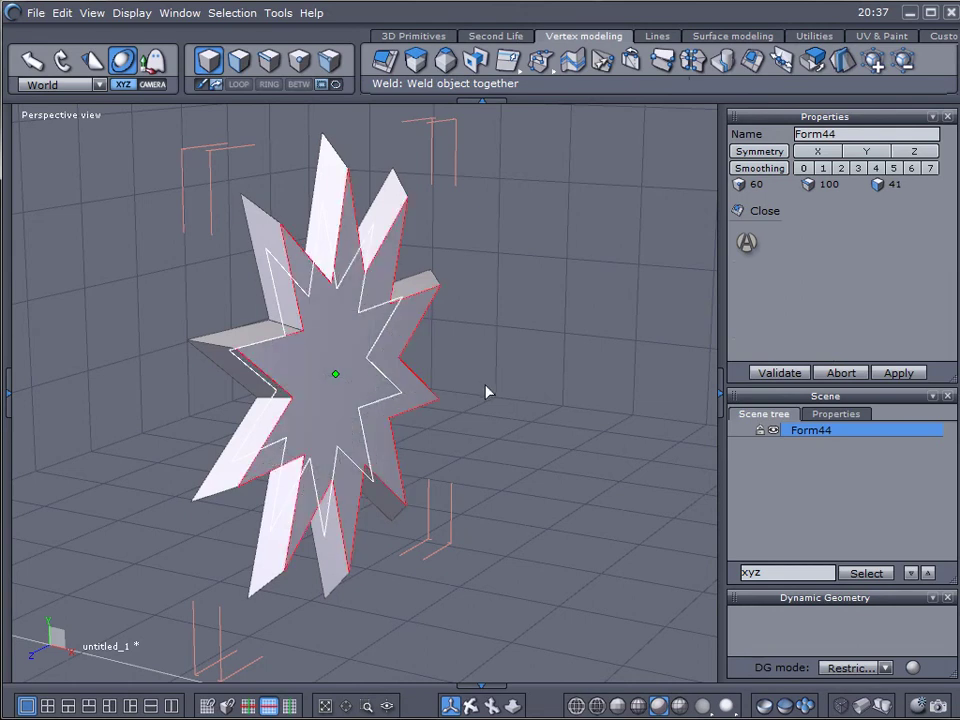
key(space)
right_drag(326, 428, 509, 401)
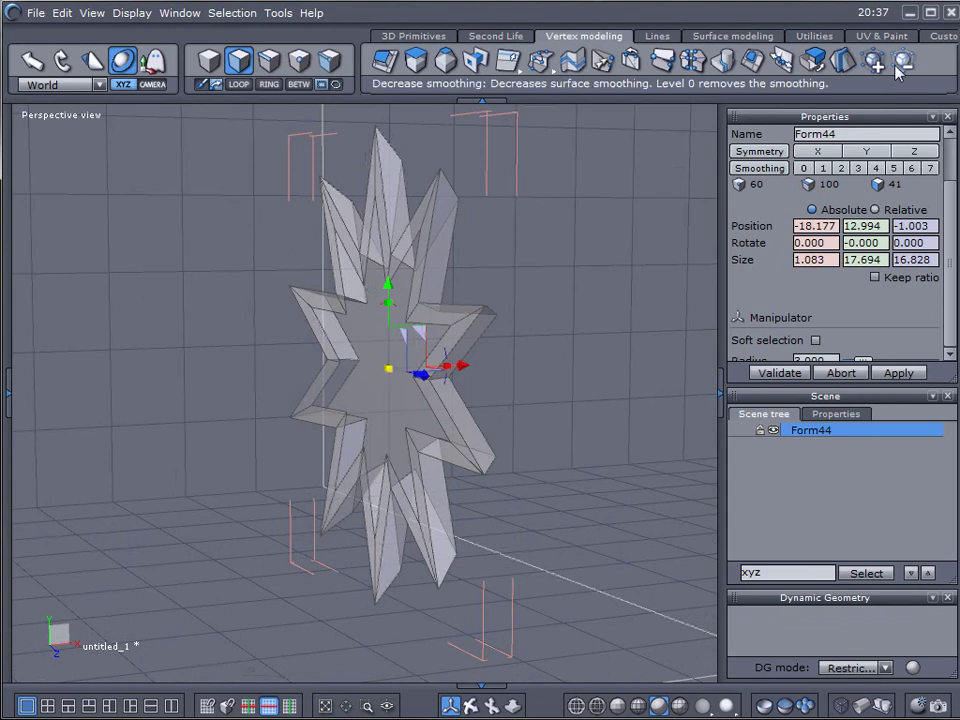
Cap the front opening as well and return to object selection
click(570, 58)
click(341, 337)
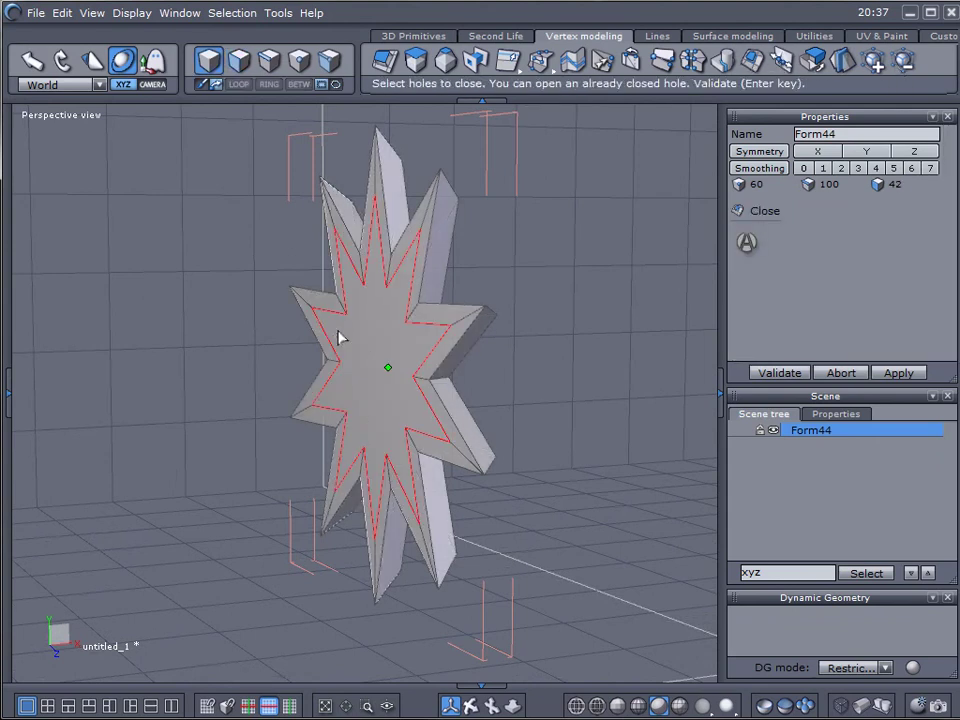
key(Return)
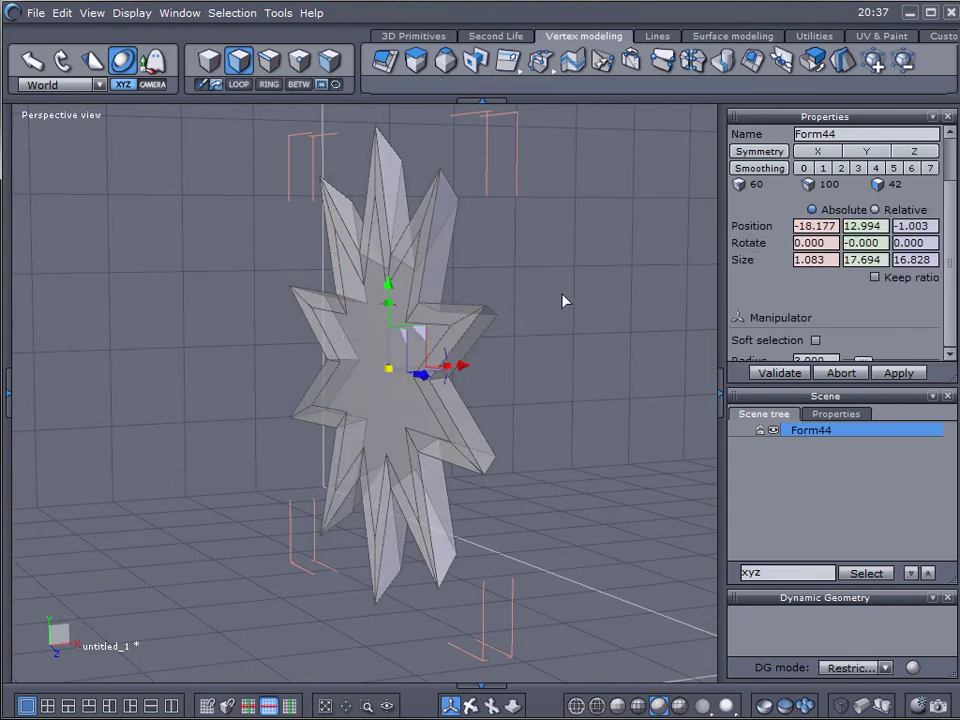
click(209, 61)
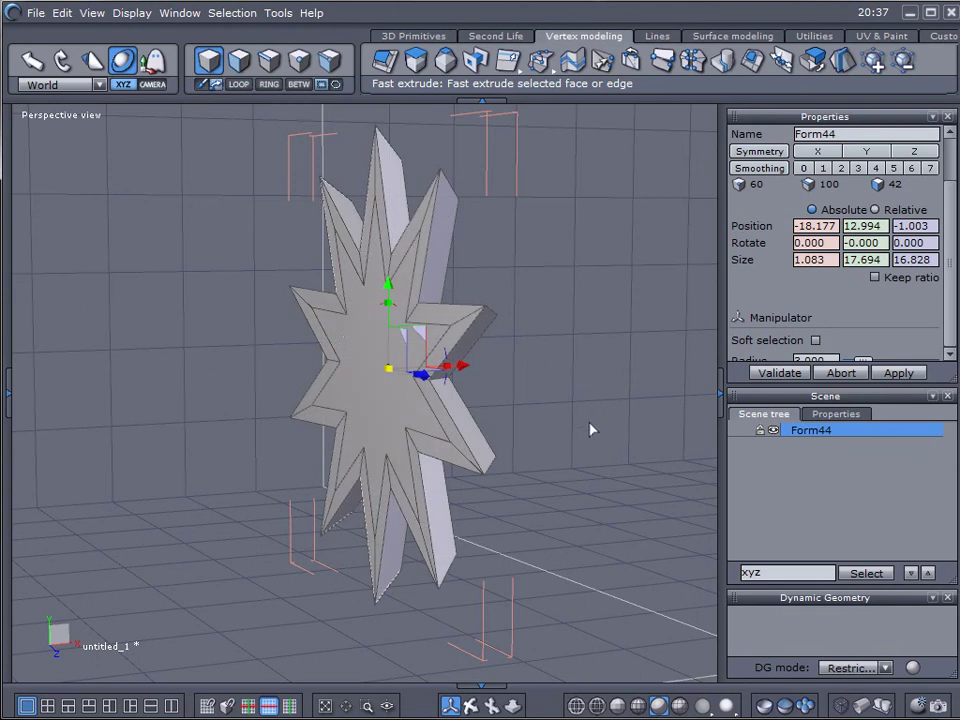
Stretch Form44 along X from 1.083 to 4.628 and inspect it from several angles
right_drag(577, 441, 437, 439)
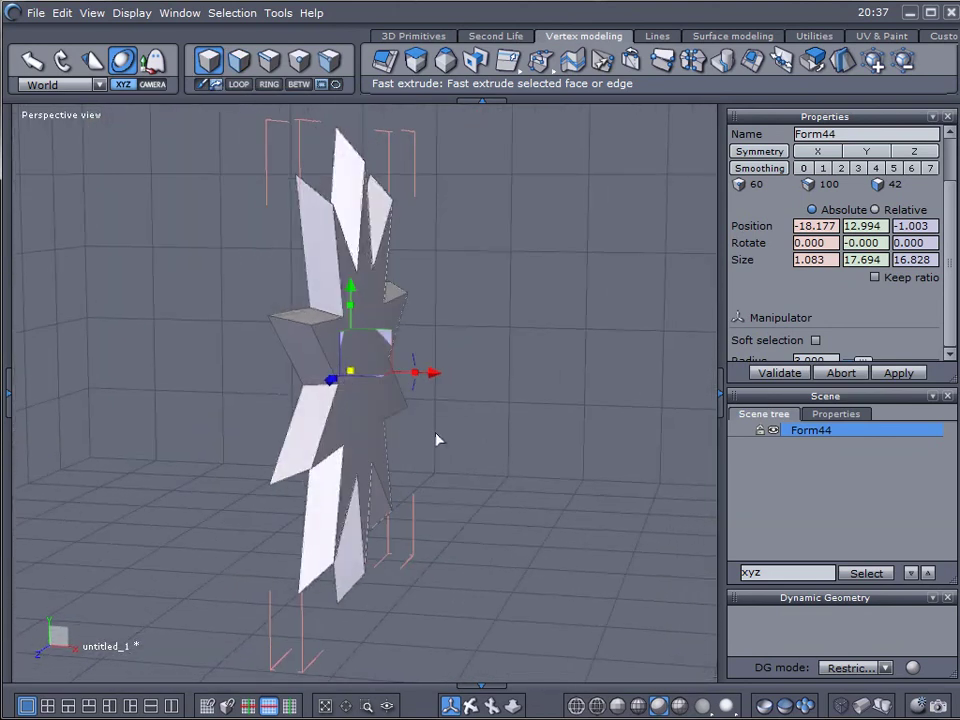
drag(440, 378, 650, 390)
right_drag(267, 393, 137, 399)
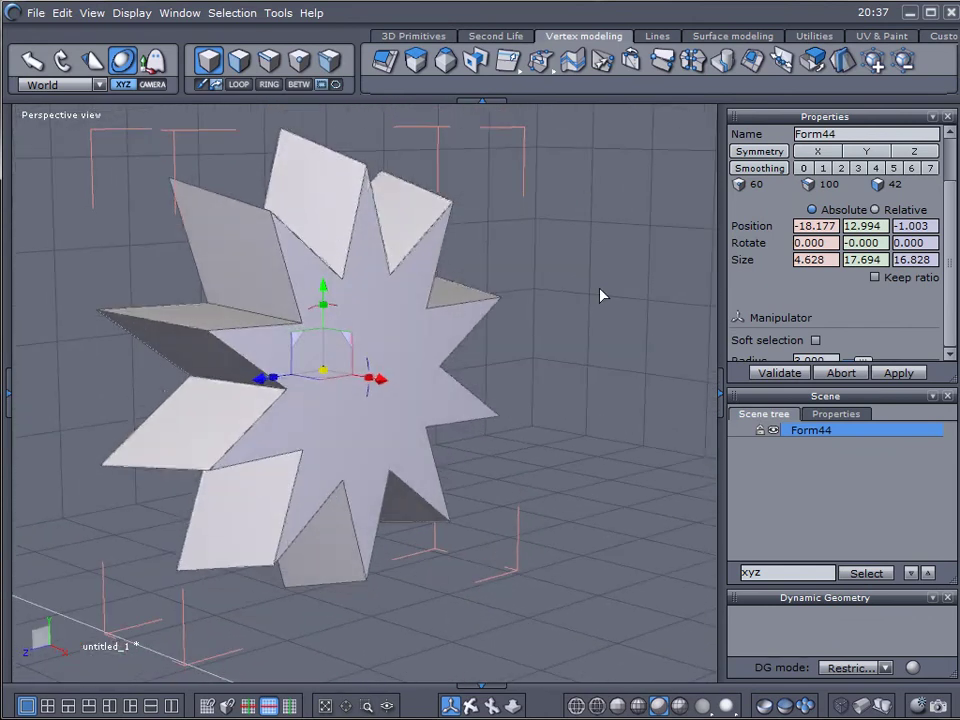
right_drag(294, 452, 403, 388)
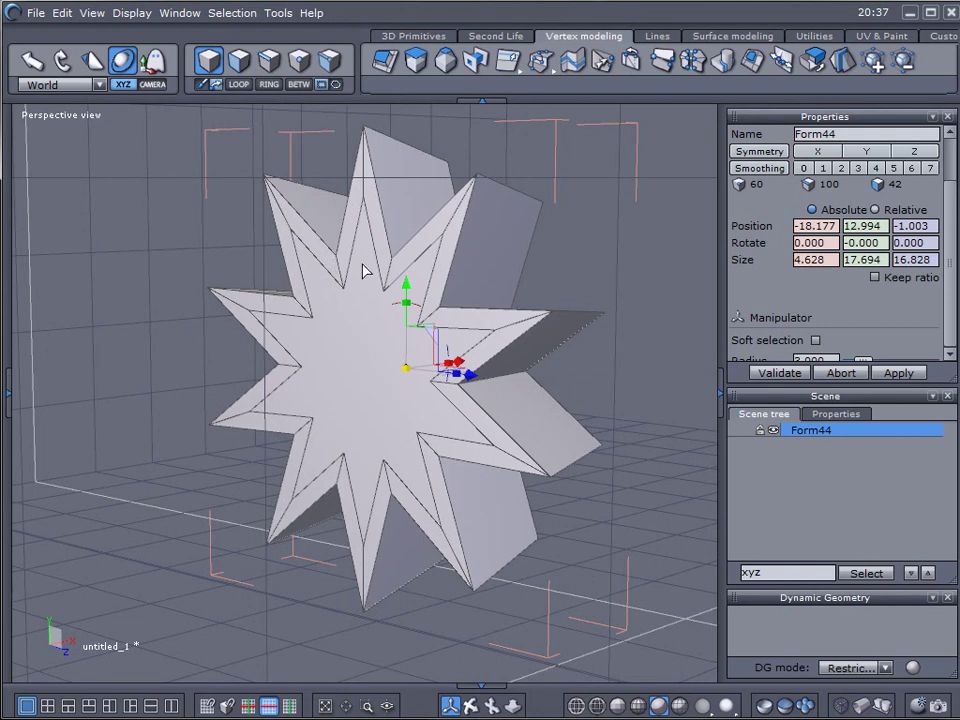
right_drag(610, 458, 303, 338)
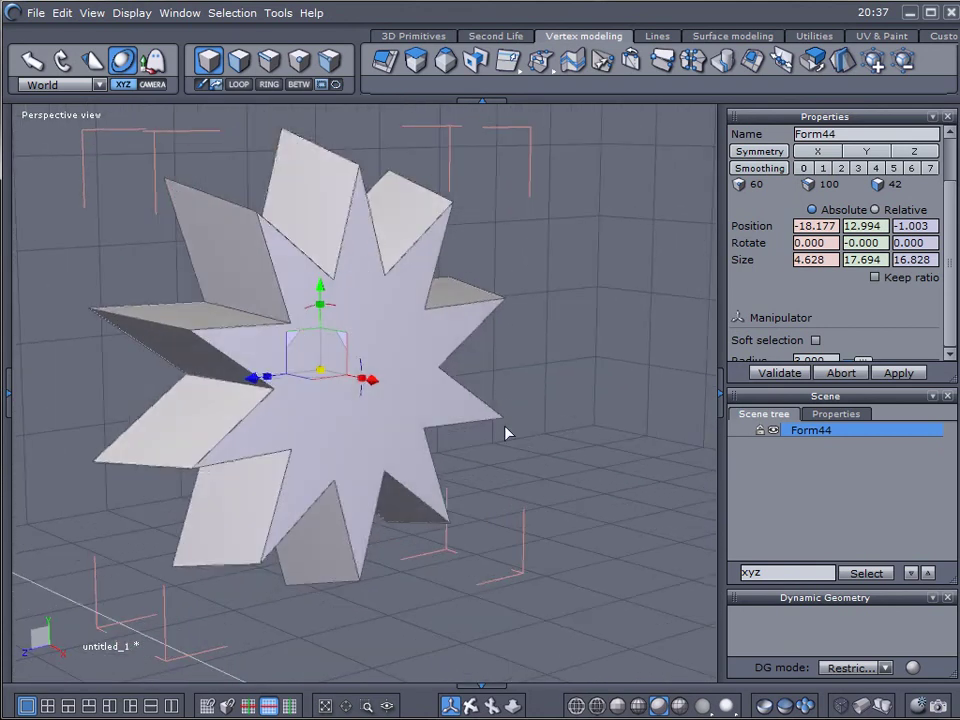
right_drag(358, 439, 579, 444)
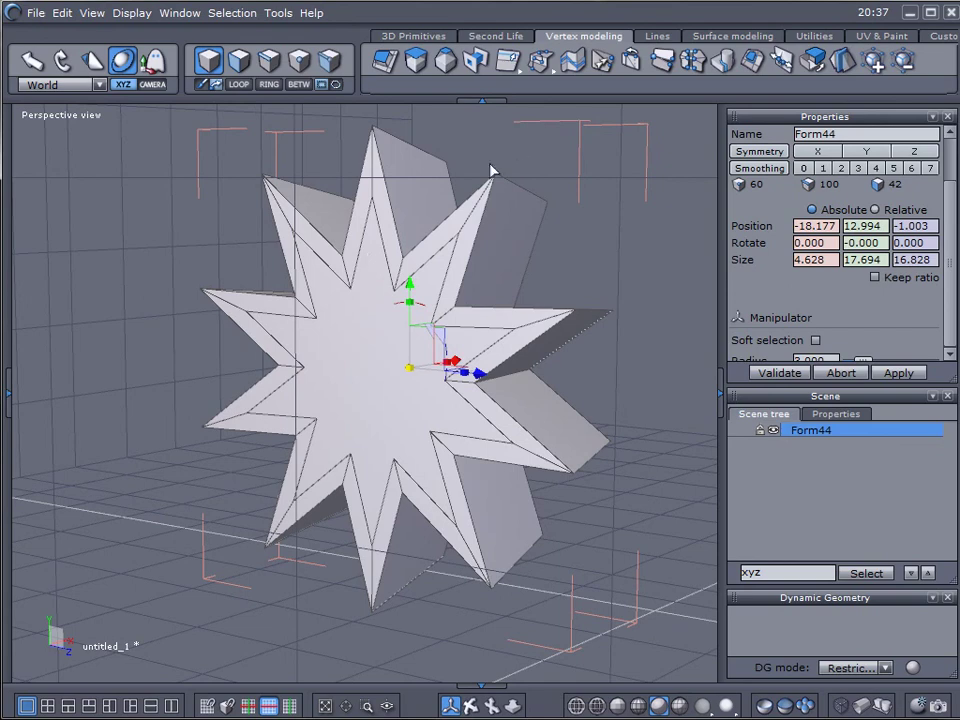
right_drag(433, 435, 176, 418)
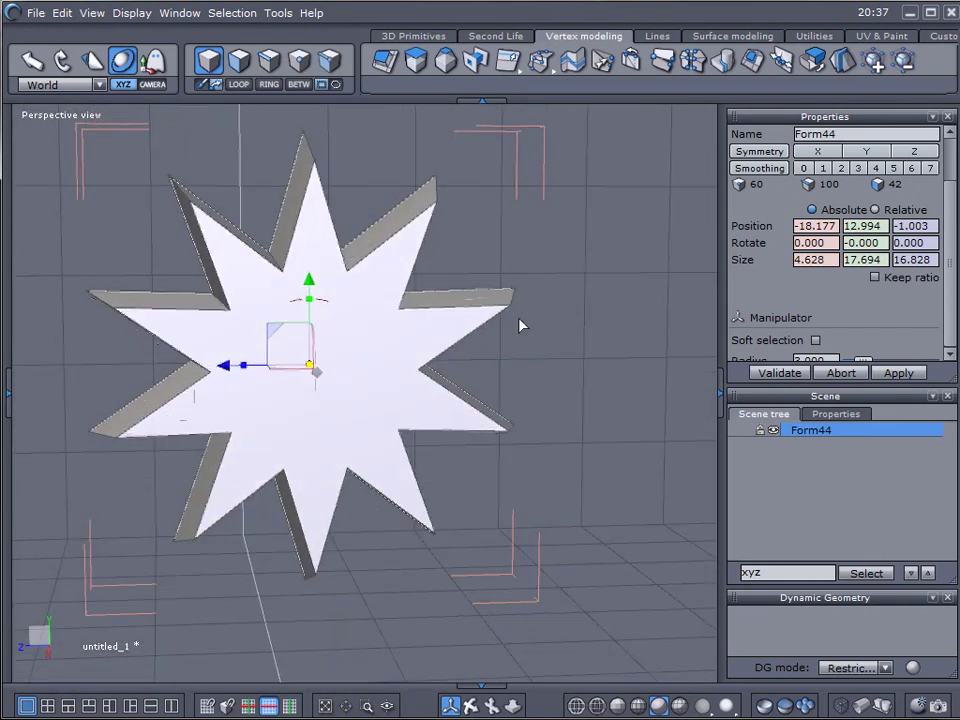
right_drag(520, 325, 210, 398)
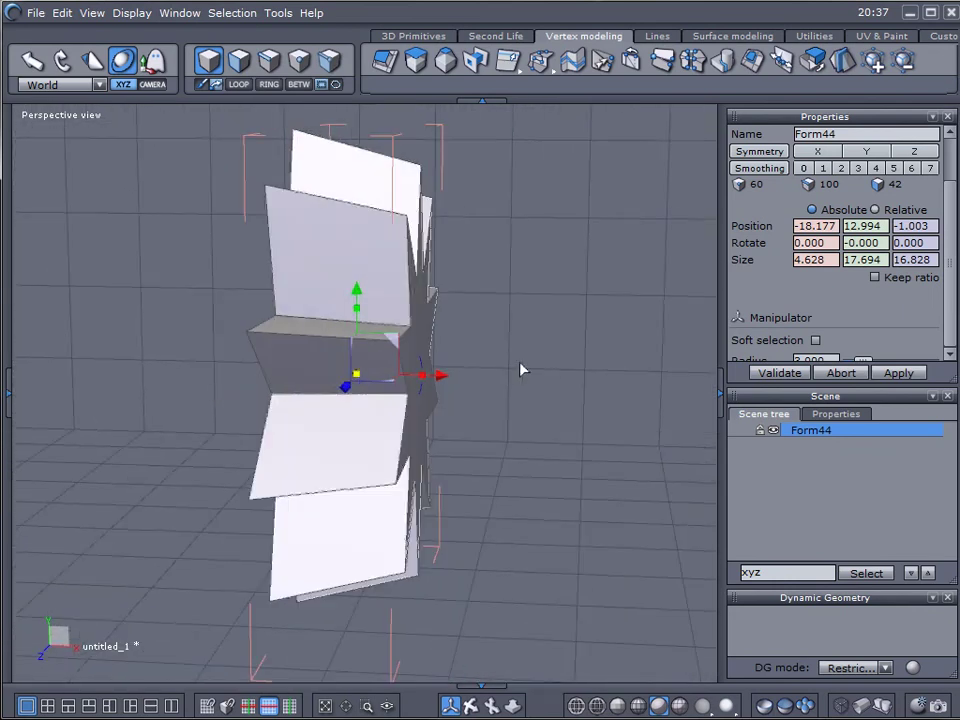